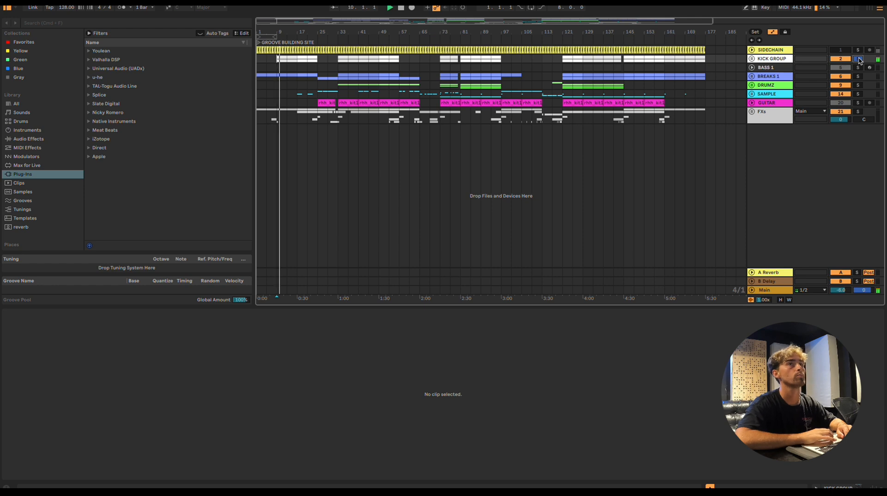
# Unfold the KICK GROUP, play the arrangement from bar 25, and turn off the group's solo
pyautogui.click(752, 59)
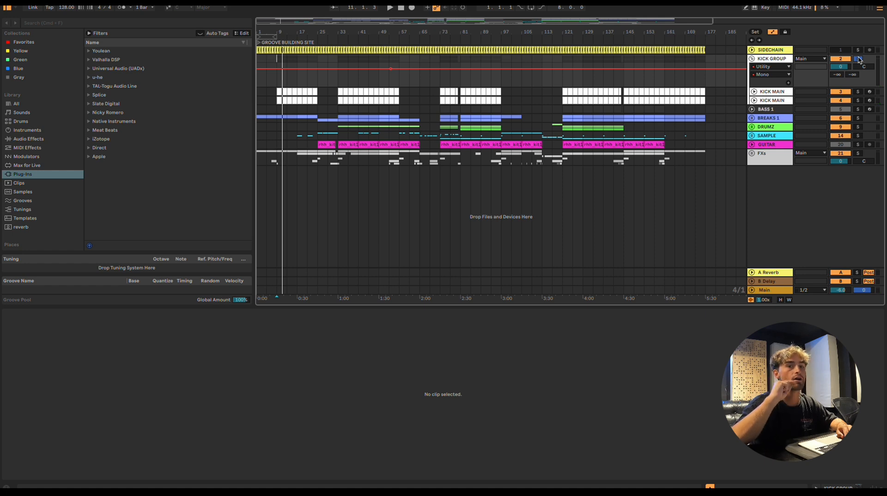
pyautogui.press('space')
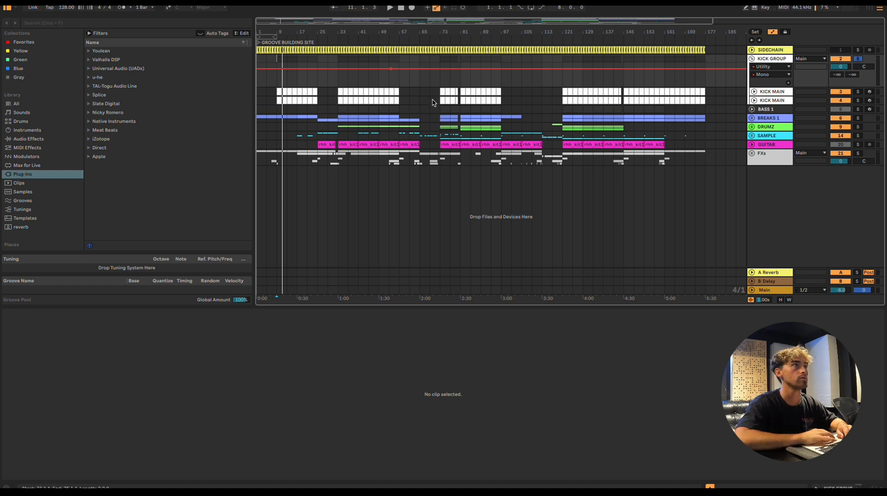
pyautogui.click(321, 93)
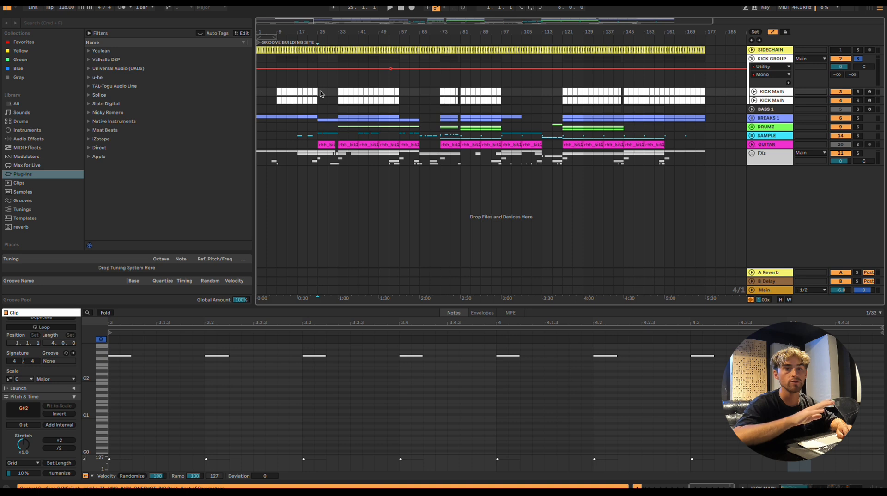
pyautogui.press('space')
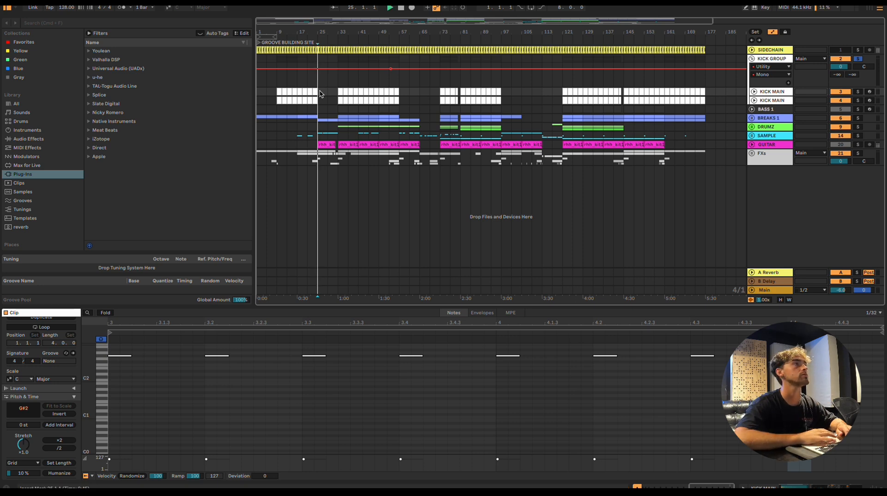
pyautogui.click(859, 59)
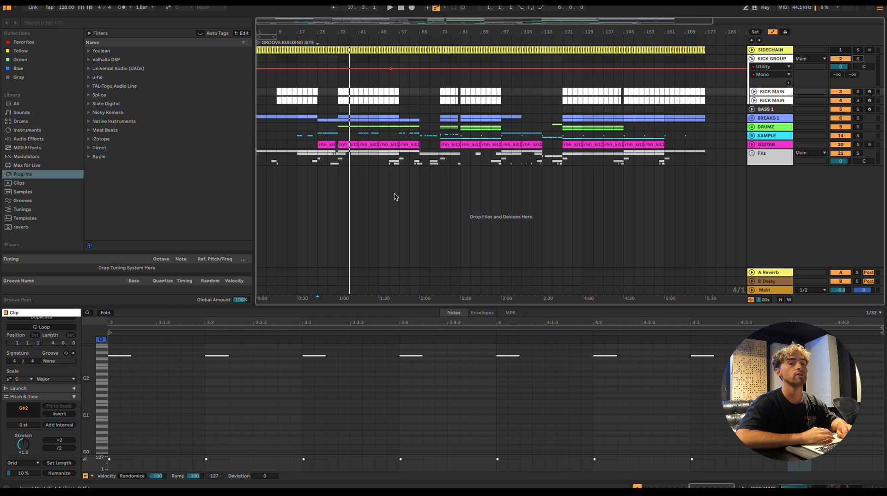
# Select the first clip on the upper KICK MAIN track at bar 9
pyautogui.scroll(3, 380, 167)
pyautogui.scroll(-2, 381, 165)
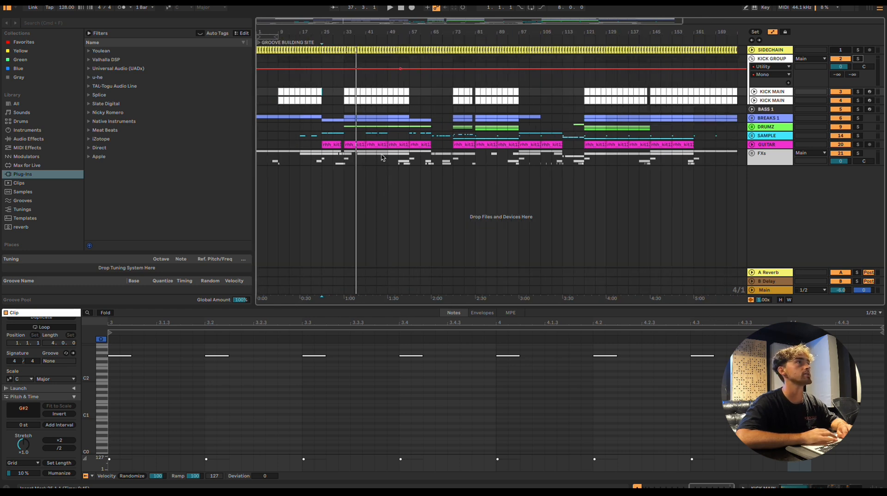
pyautogui.click(291, 86)
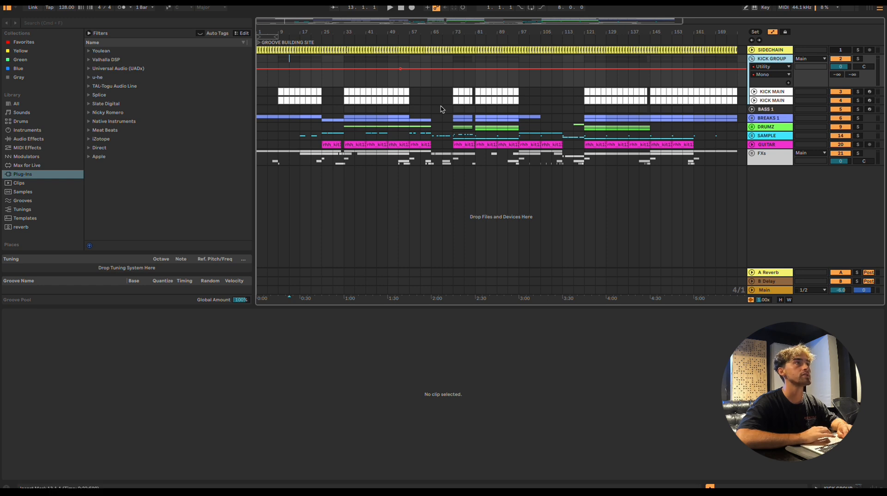
pyautogui.click(281, 91)
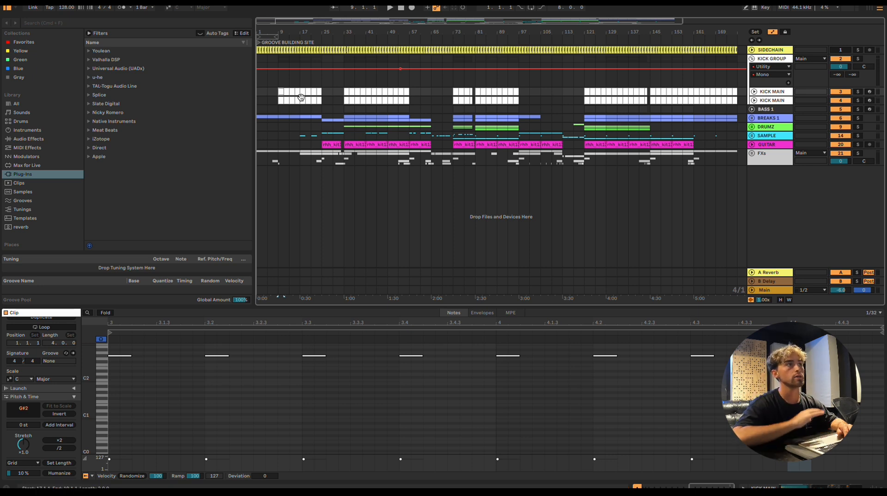
# Solo the KICK GROUP and play the kicks from bar 33
pyautogui.click(346, 92)
pyautogui.scroll(2, 348, 93)
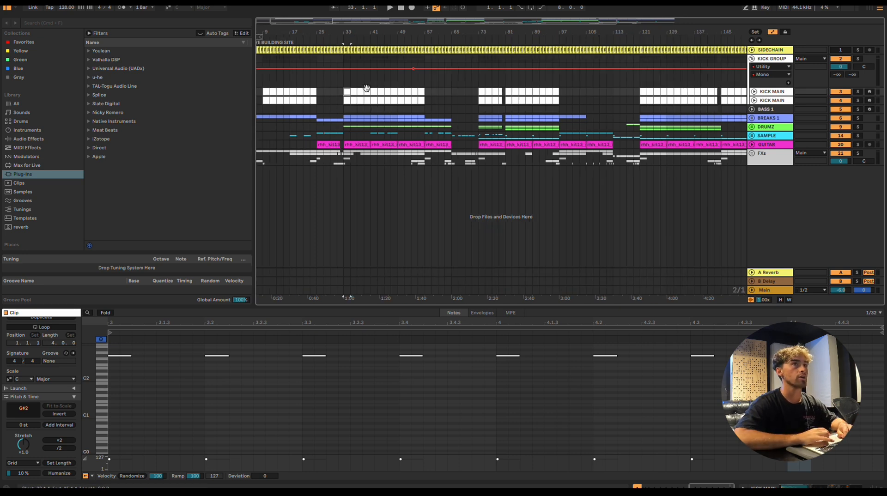
pyautogui.click(858, 100)
pyautogui.click(858, 59)
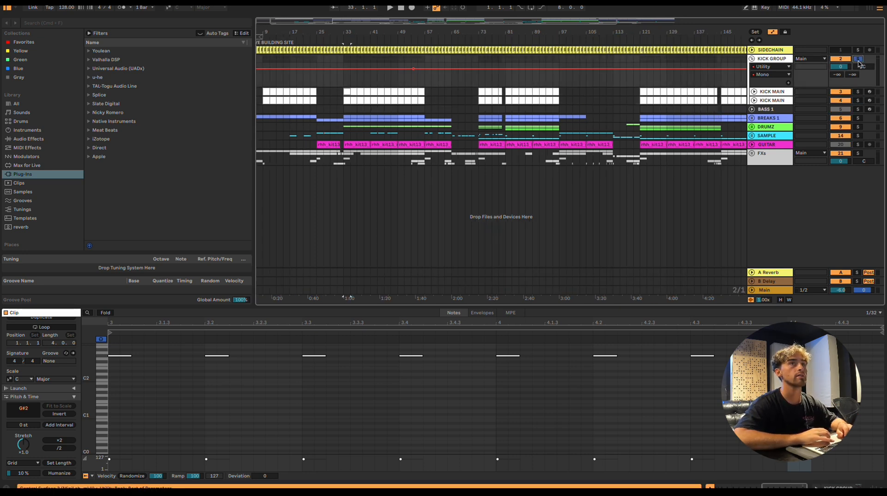
pyautogui.press('space')
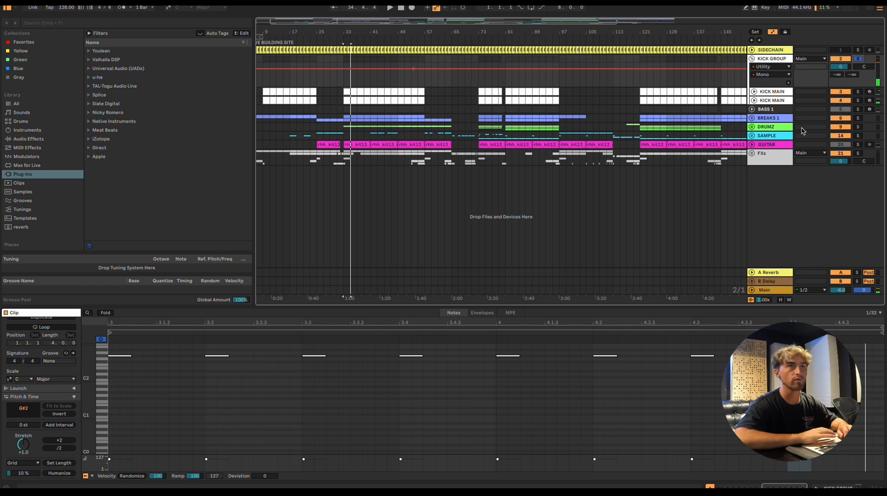
# Unfold the lower KICK MAIN track and compare the device chains of the two KICK MAIN tracks
pyautogui.click(753, 101)
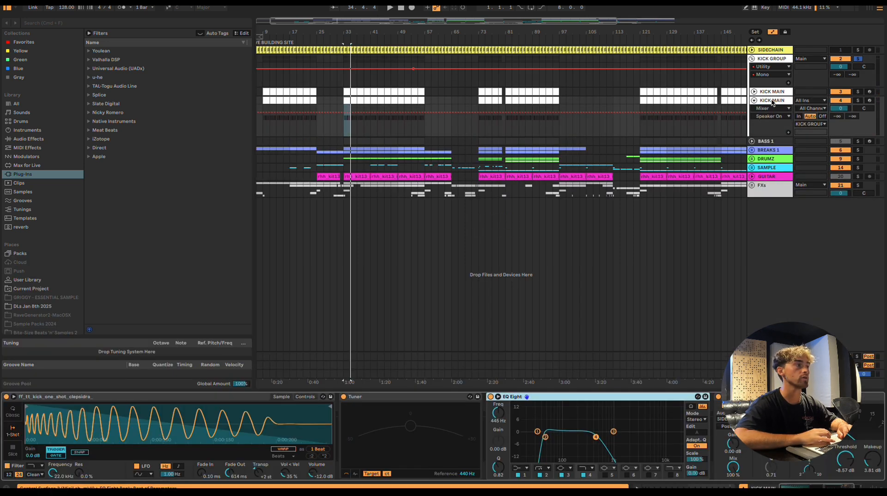
pyautogui.hscroll(2, 556, 443)
pyautogui.hscroll(-2, 554, 443)
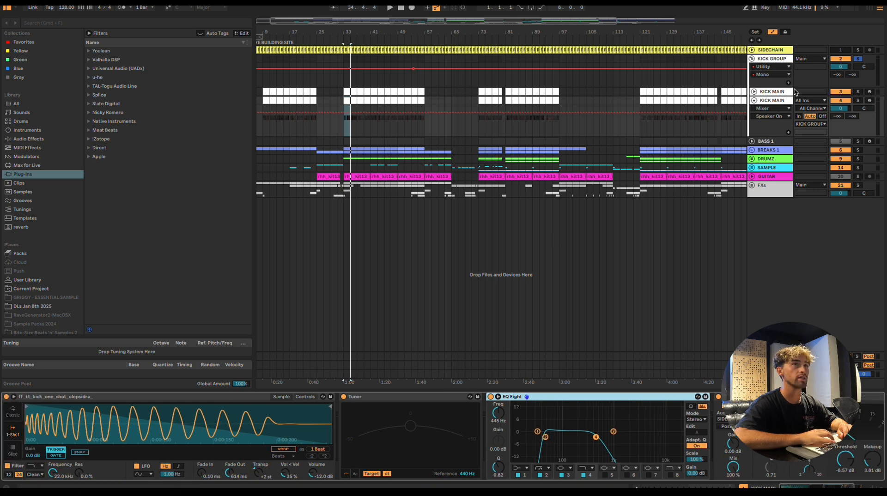
pyautogui.click(780, 92)
pyautogui.click(782, 99)
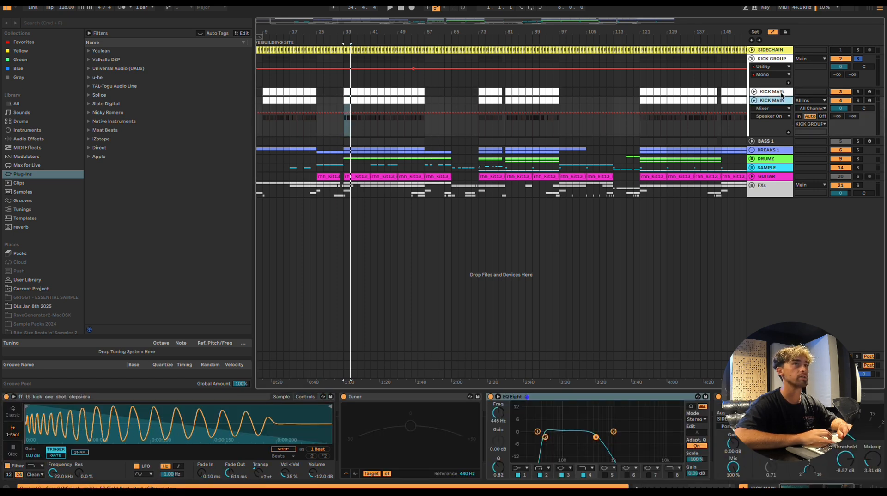
pyautogui.click(781, 93)
pyautogui.click(783, 101)
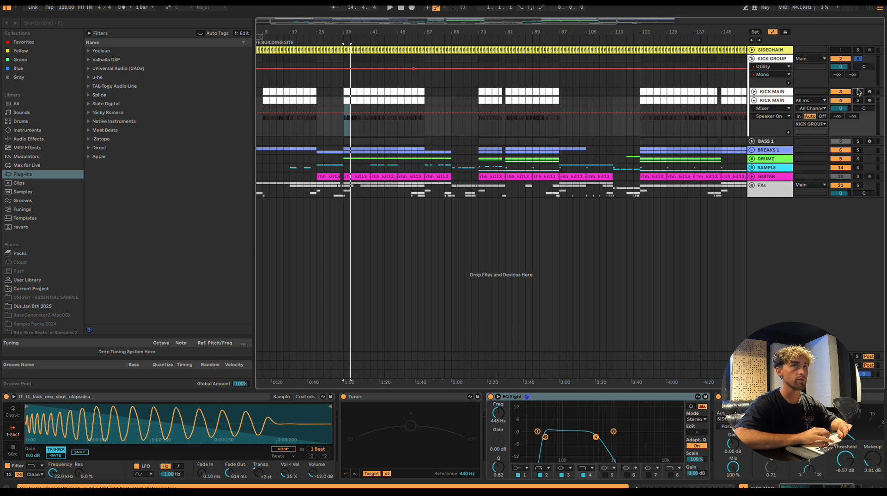
# Audition the two KICK MAIN tracks with solo, and fold the lower one
pyautogui.click(859, 92)
pyautogui.press('space')
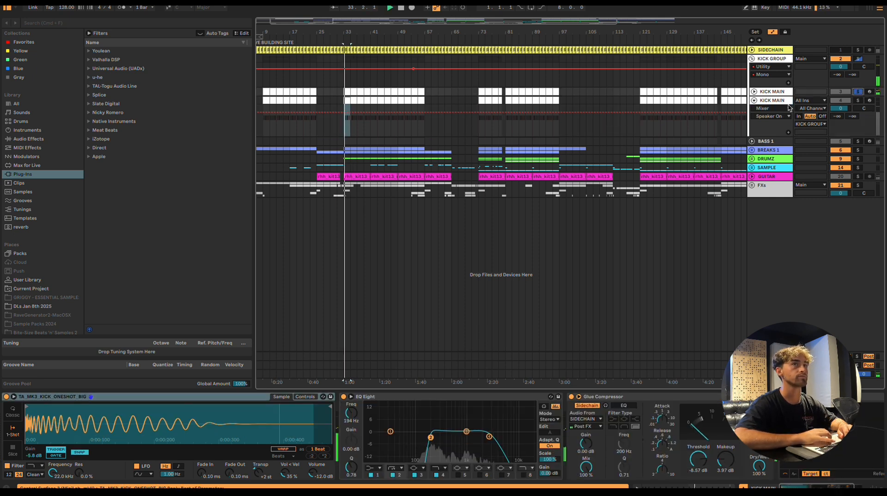
pyautogui.click(859, 102)
pyautogui.click(754, 101)
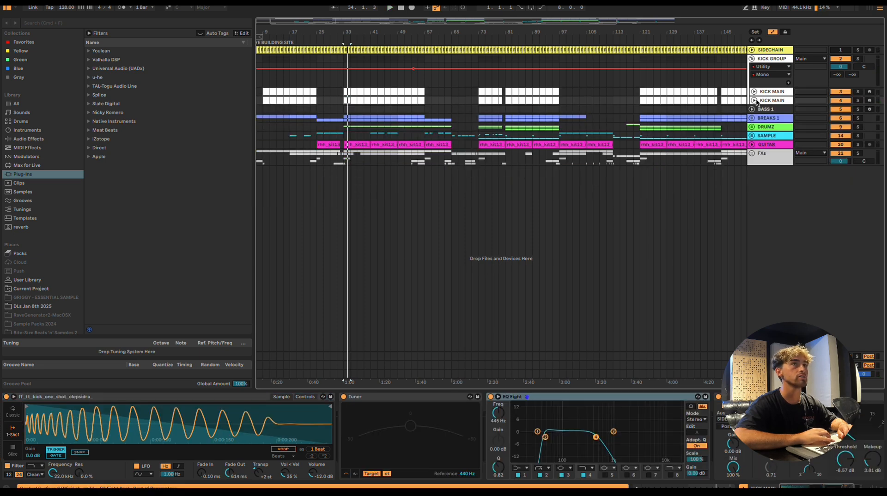
# Examine the samplers of both KICK MAIN tracks and the EQ Eight on the upper one
pyautogui.click(771, 103)
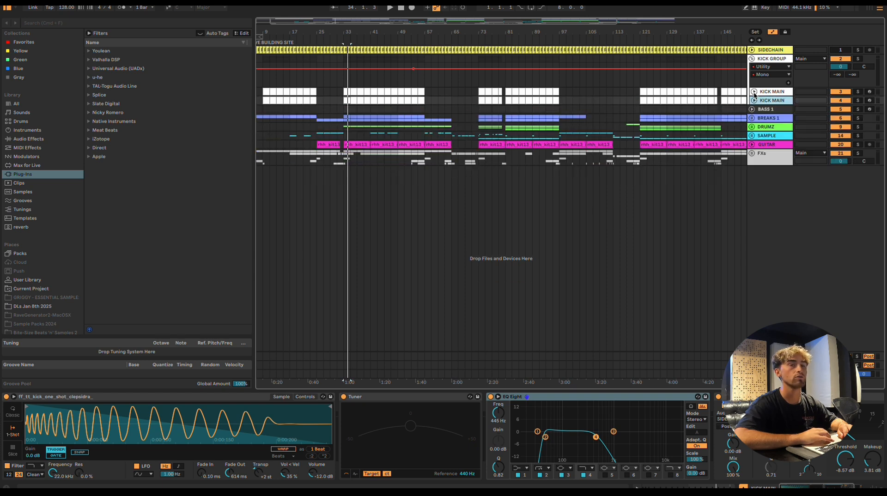
pyautogui.click(772, 92)
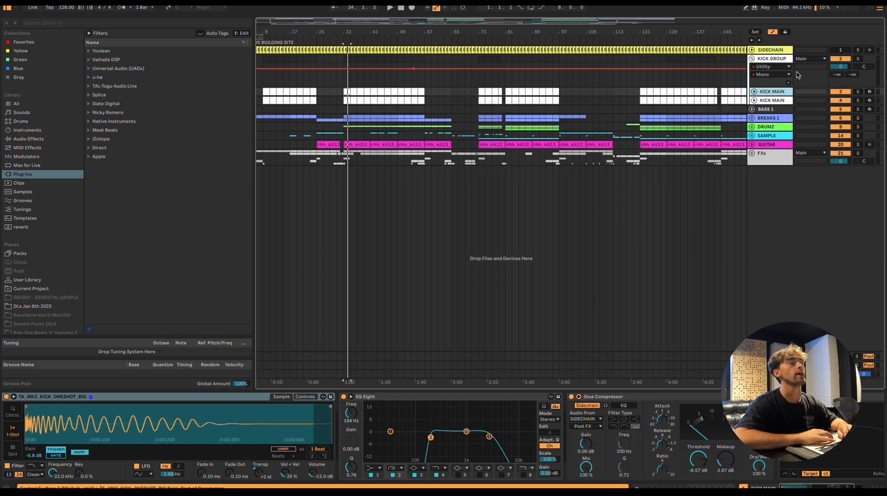
pyautogui.click(379, 398)
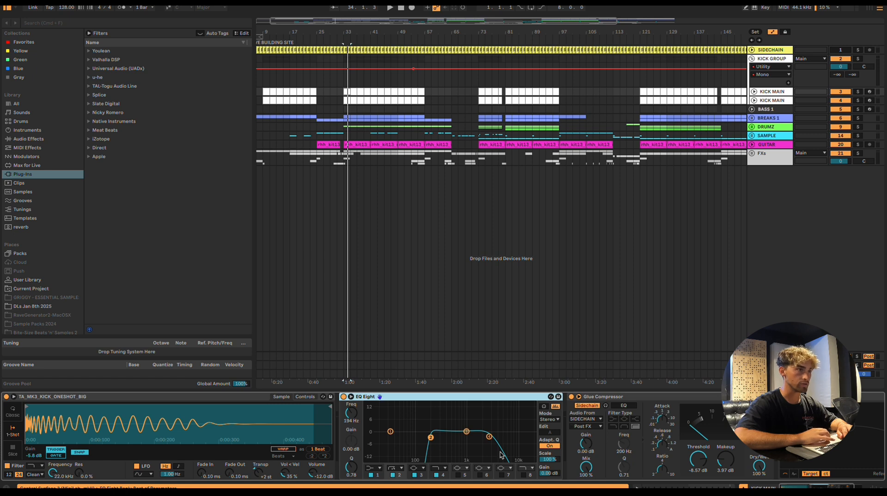
pyautogui.hscroll(1, 501, 456)
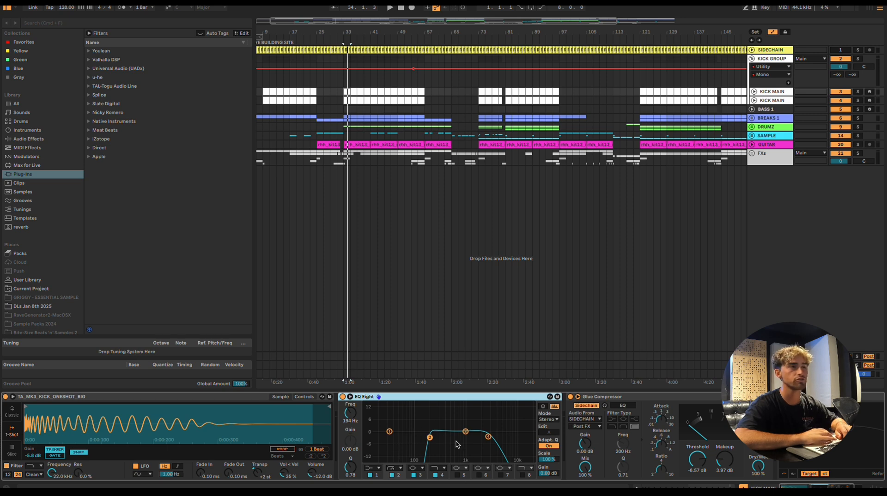
# Solo BASS 1, play it from bar 33, and review its sampler, EQ Eight and Tuner
pyautogui.click(350, 107)
pyautogui.click(858, 109)
pyautogui.press('space')
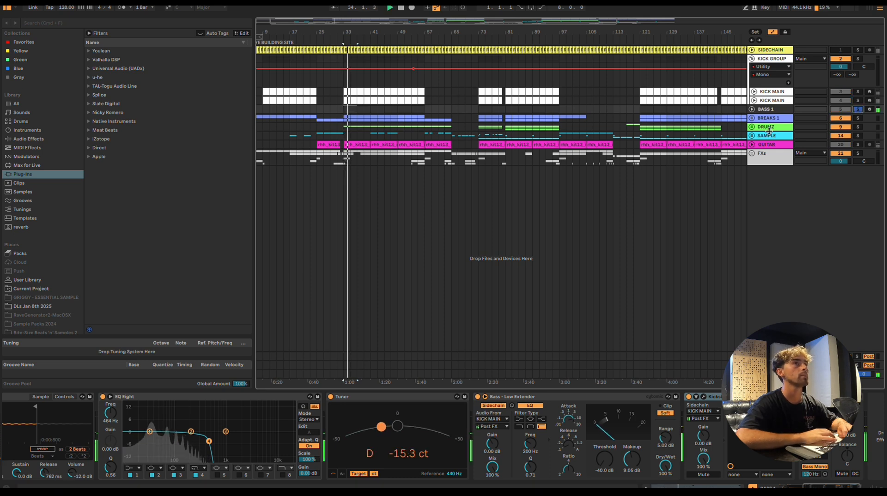
pyautogui.hscroll(-5, 350, 418)
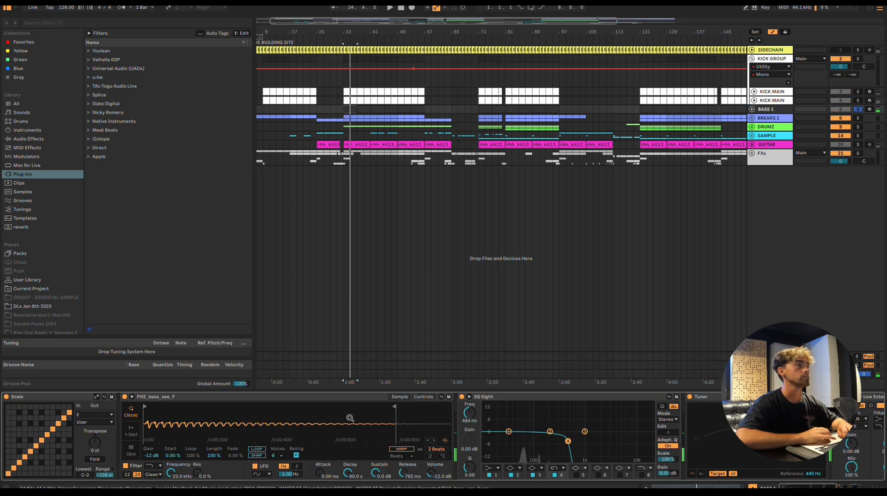
pyautogui.press('space')
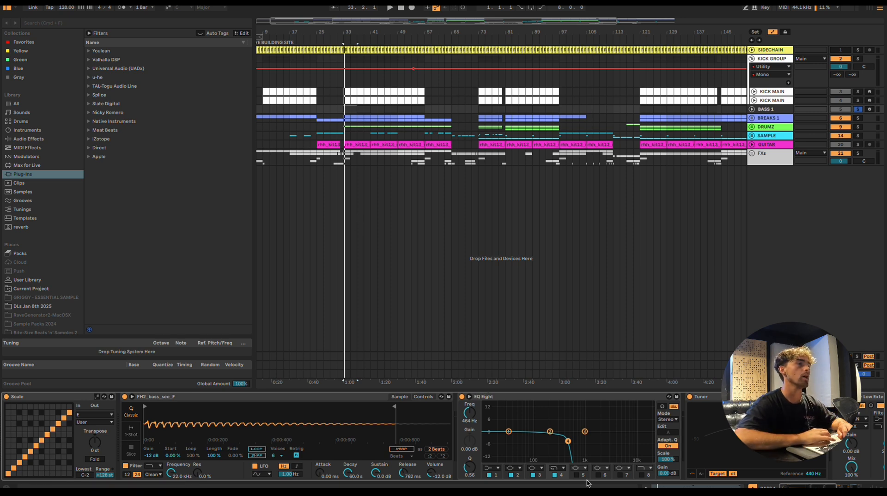
pyautogui.hscroll(5, 587, 483)
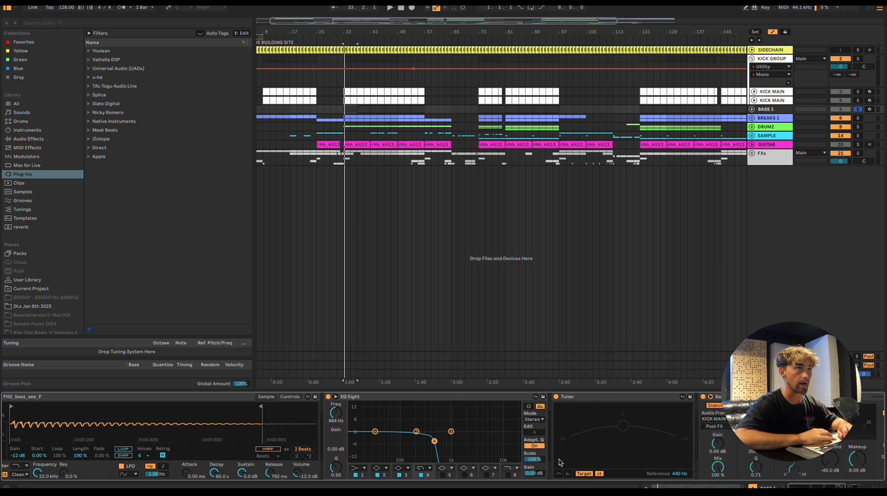
# Solo the GUITAR track and play its clip from bar 33
pyautogui.click(778, 114)
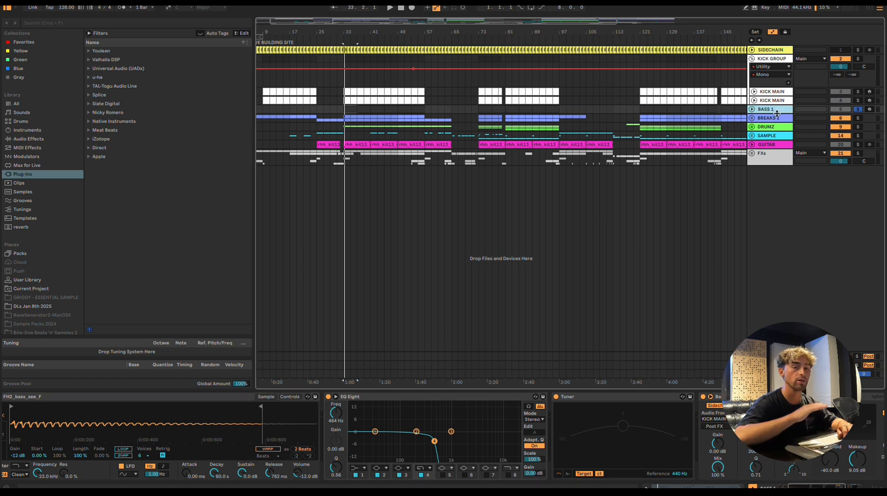
pyautogui.click(787, 145)
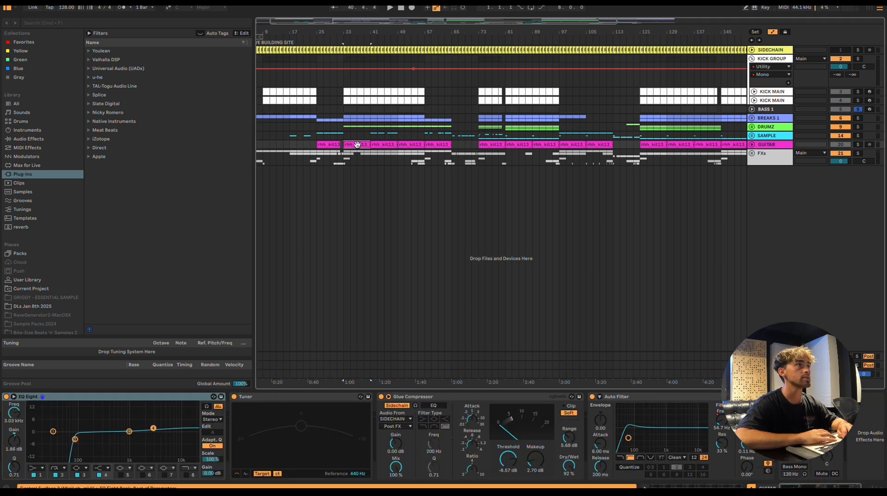
pyautogui.click(858, 144)
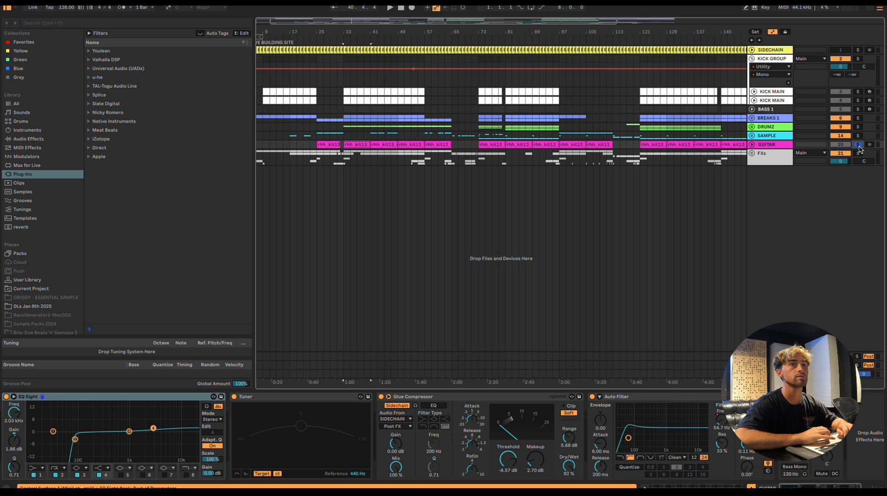
pyautogui.press('space')
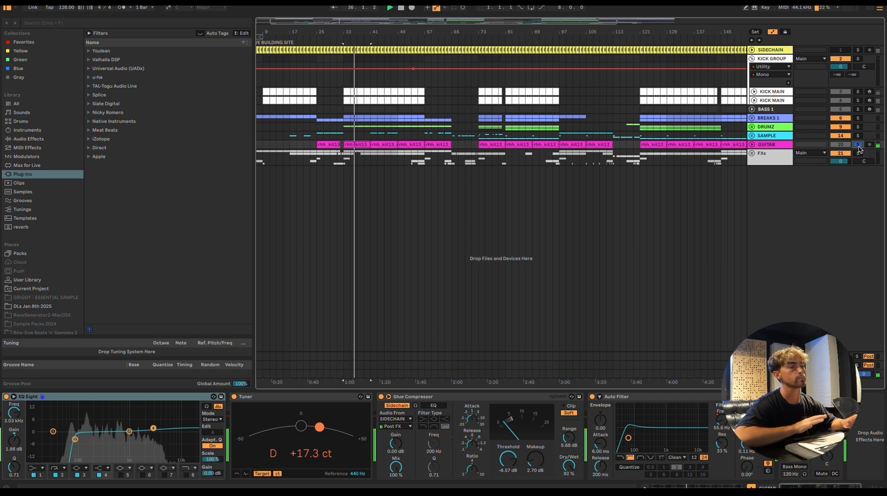
pyautogui.press('space')
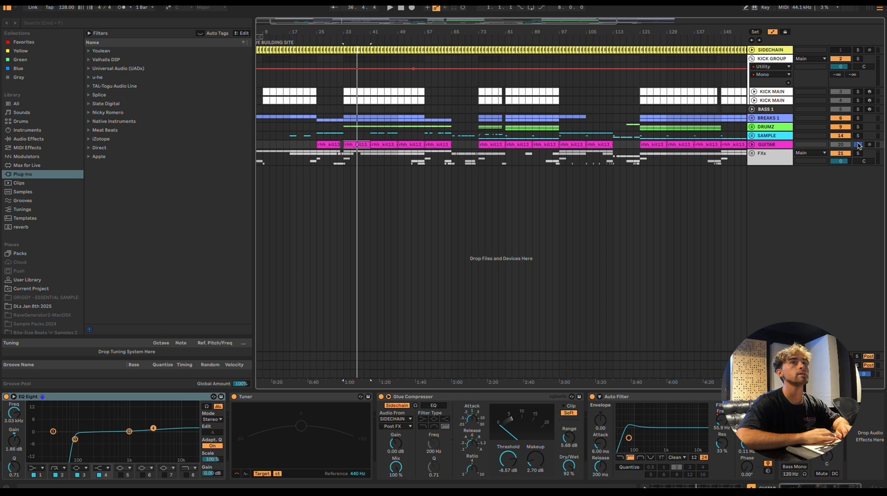
# Turn off the GUITAR solo and look through the device chains of KICK MAIN, BASS 1, BREAKS 1 and SAMPLE
pyautogui.click(764, 92)
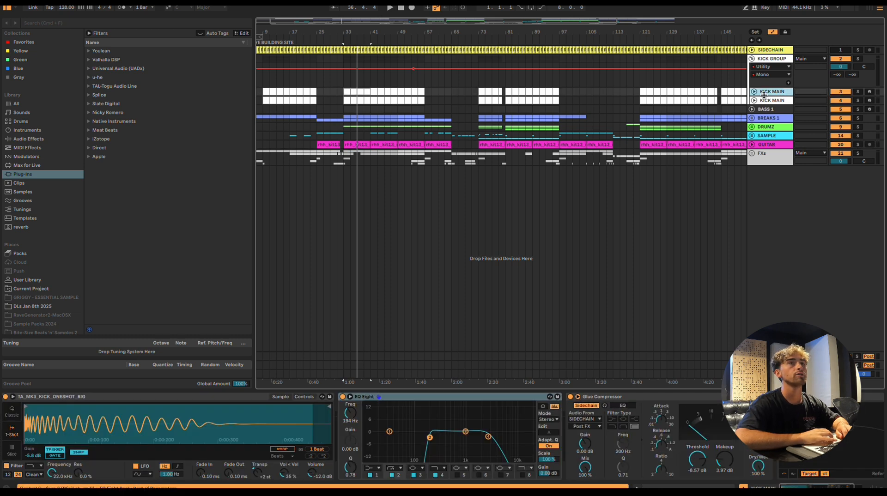
pyautogui.click(786, 110)
pyautogui.click(780, 92)
pyautogui.click(779, 110)
pyautogui.click(779, 119)
pyautogui.click(779, 137)
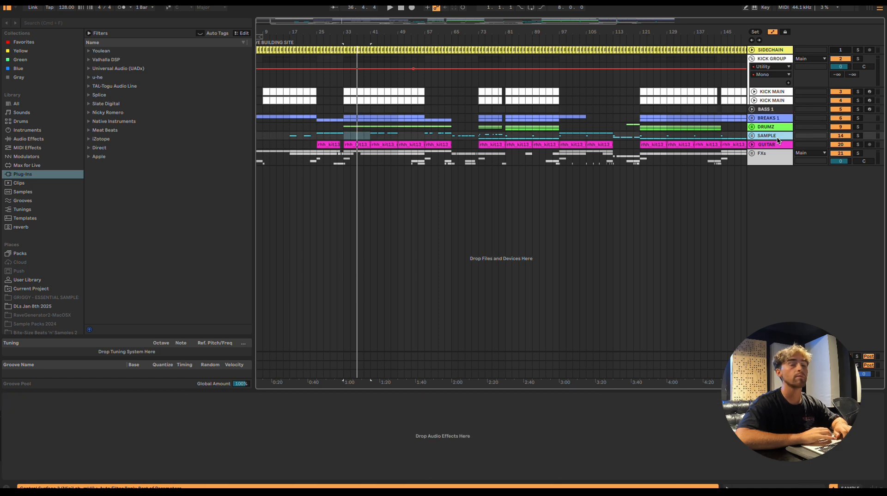
# Unfold the SAMPLE group, select its first clip at bar 25, and solo and unfold the first sample track
pyautogui.click(752, 136)
pyautogui.click(320, 168)
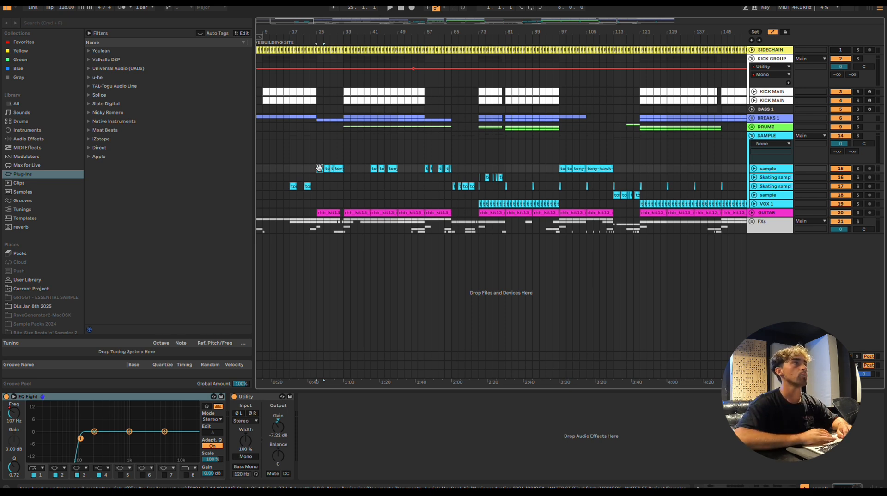
pyautogui.scroll(2, 319, 168)
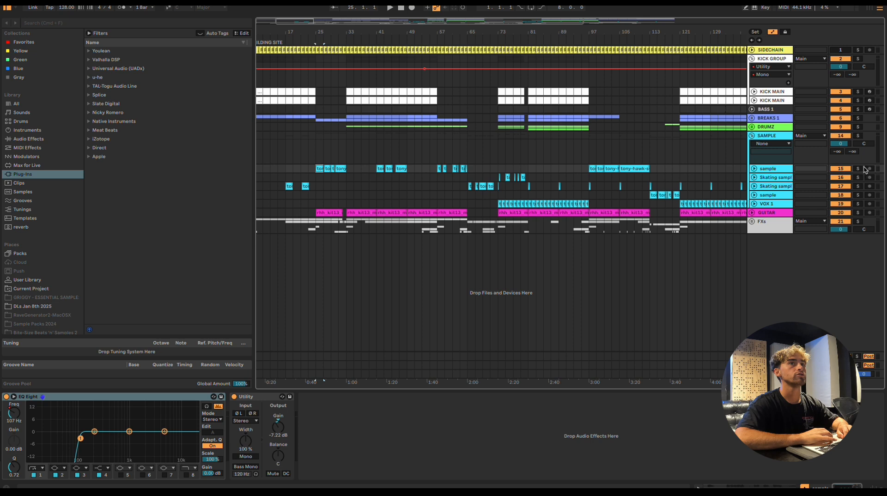
pyautogui.click(859, 168)
pyautogui.click(754, 169)
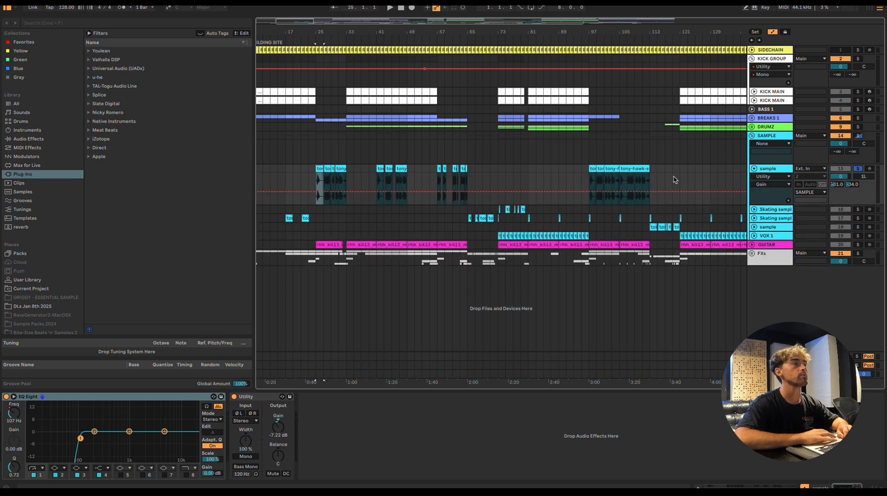
# Play the soloed sample track from its first clip at bar 25
pyautogui.scroll(2, 318, 170)
pyautogui.hscroll(-2, 319, 170)
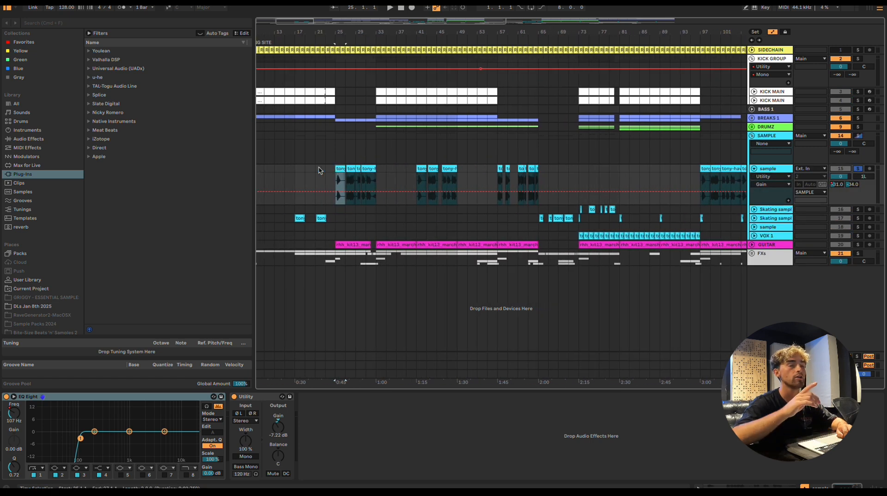
pyautogui.scroll(3, 343, 169)
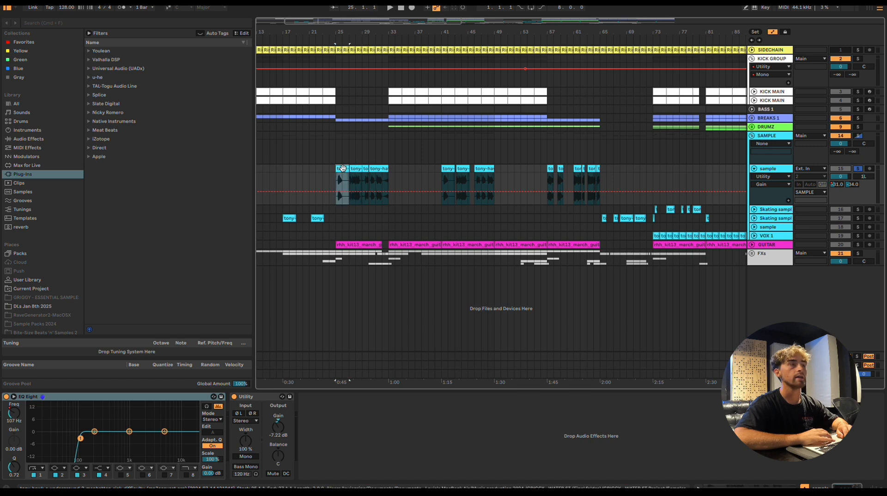
pyautogui.press('space')
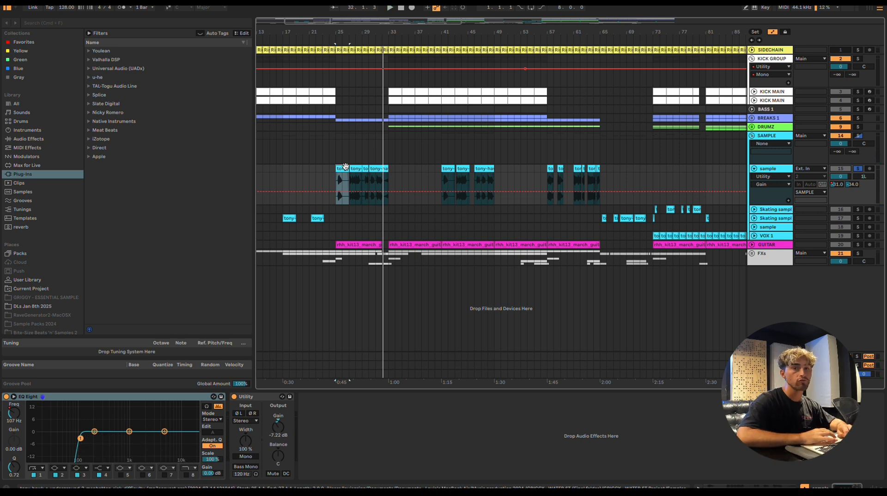
# Unfold and solo the lower Skating sample track, and play it from its clip at bar 65
pyautogui.scroll(-2, 383, 170)
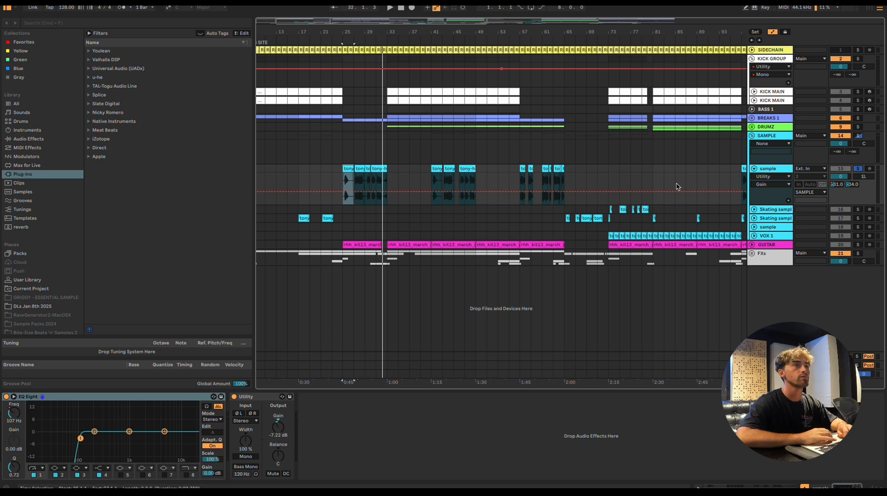
pyautogui.hscroll(-1, 678, 186)
pyautogui.click(754, 220)
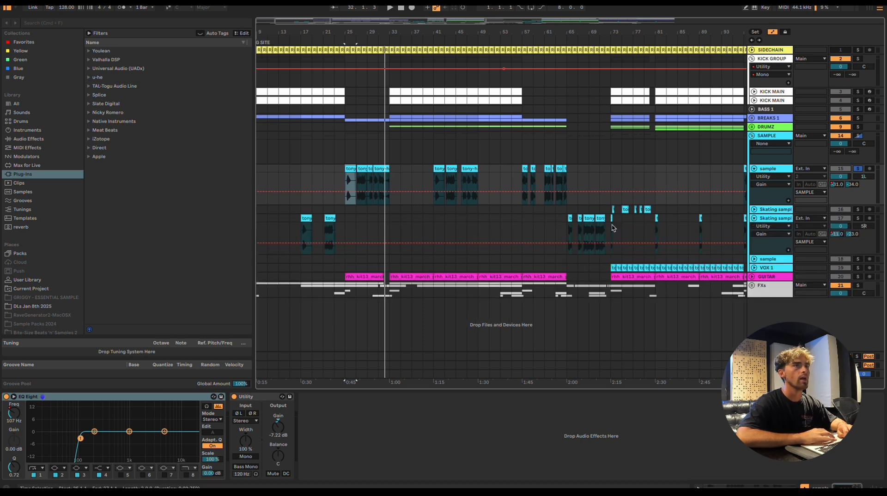
pyautogui.click(859, 219)
pyautogui.click(571, 218)
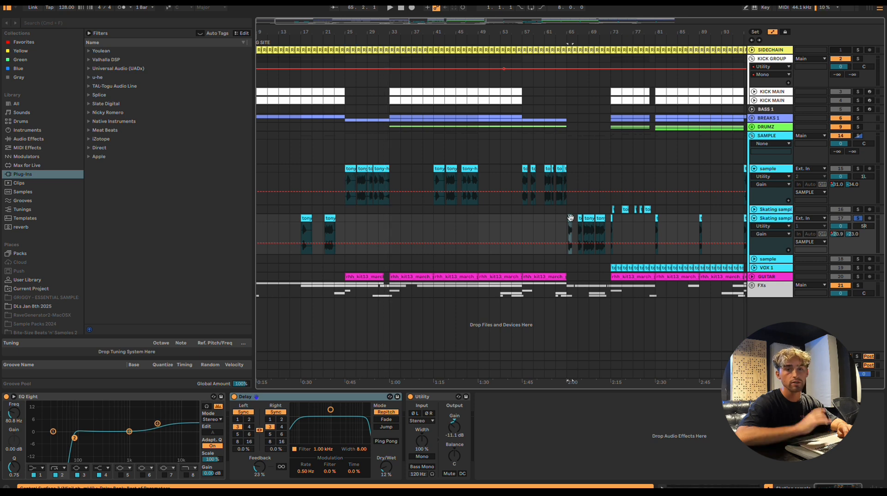
pyautogui.press('space')
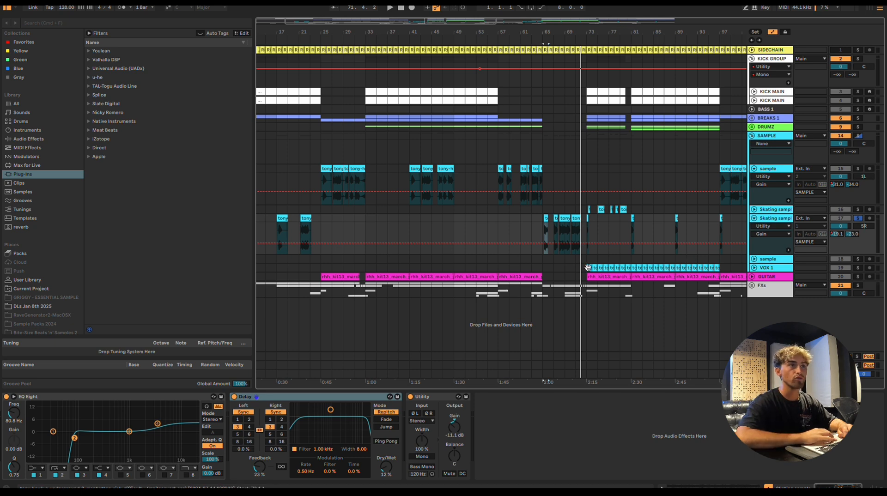
# Select the first VOX 1 clip at bar 73 and turn off the lower Skating sample track's solo
pyautogui.click(589, 268)
pyautogui.hscroll(-1, 690, 262)
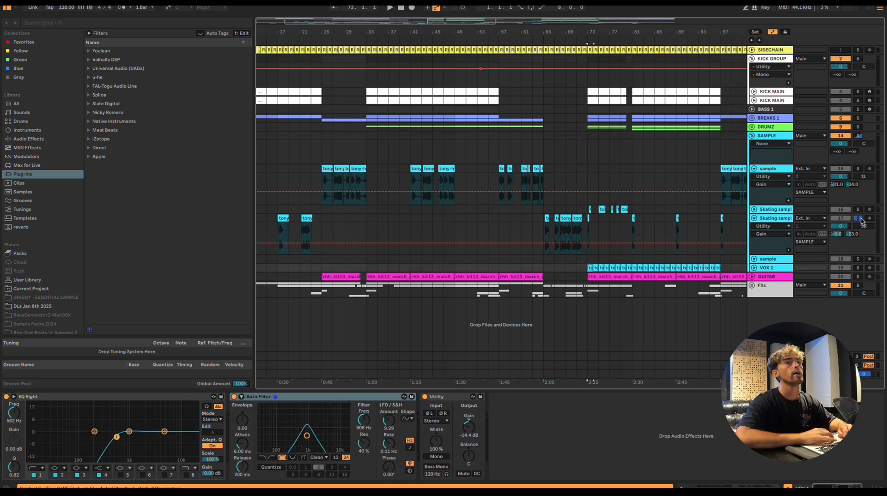
pyautogui.click(858, 218)
# Unfold the FXs group, and solo and play its Background track from the clip at bar 41
pyautogui.hscroll(-1, 618, 241)
pyautogui.click(752, 286)
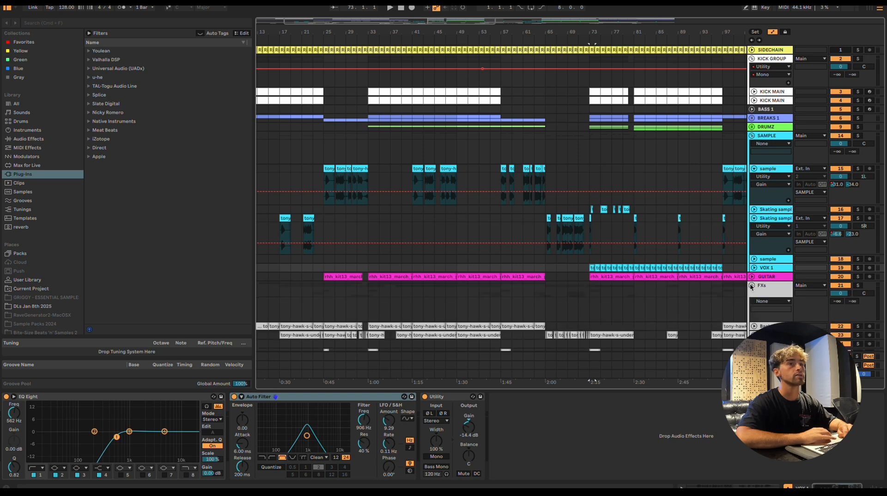
pyautogui.scroll(-2, 682, 309)
pyautogui.click(433, 292)
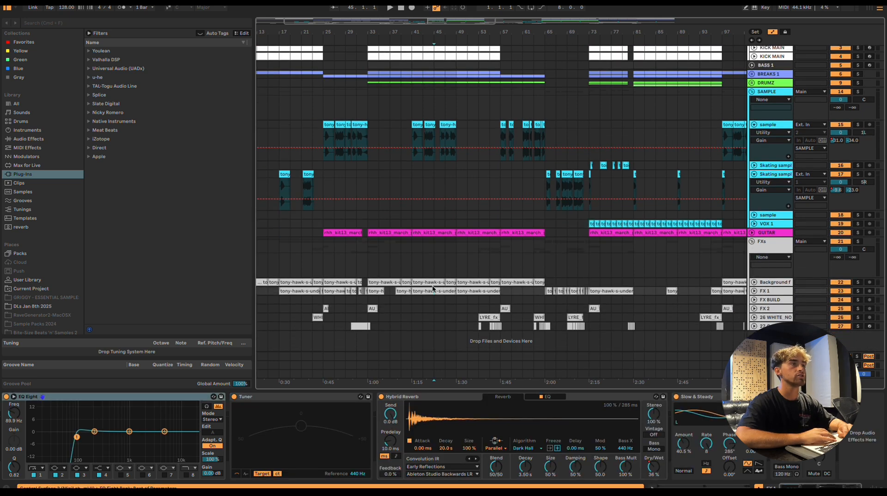
pyautogui.click(433, 283)
pyautogui.scroll(-1, 433, 283)
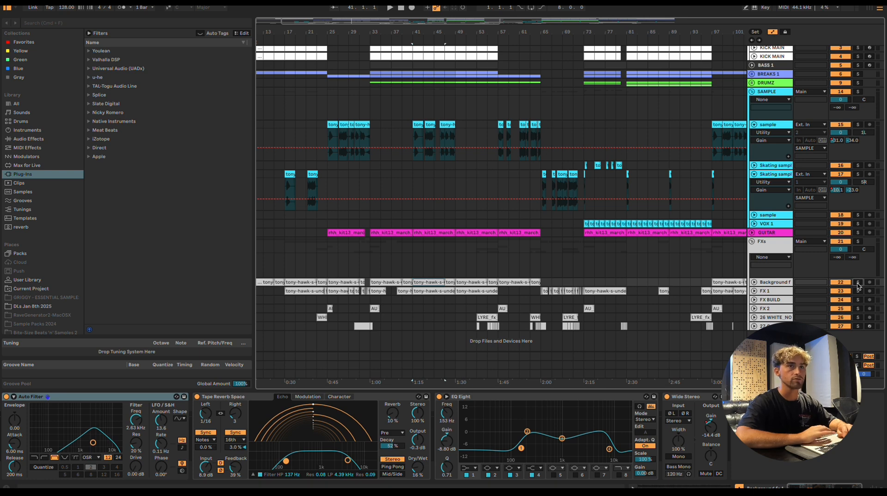
pyautogui.click(858, 283)
pyautogui.press('space')
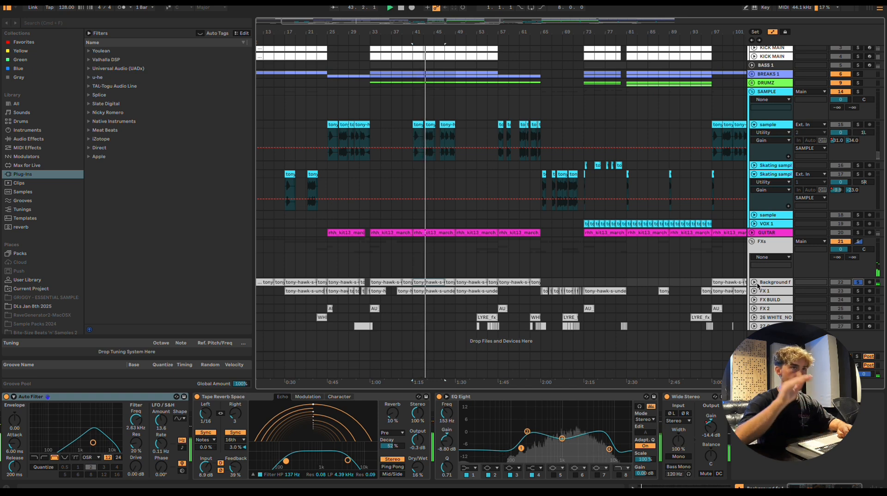
# Switch the solo to FX 1 during playback, unfold the track and listen to its clips
pyautogui.click(858, 291)
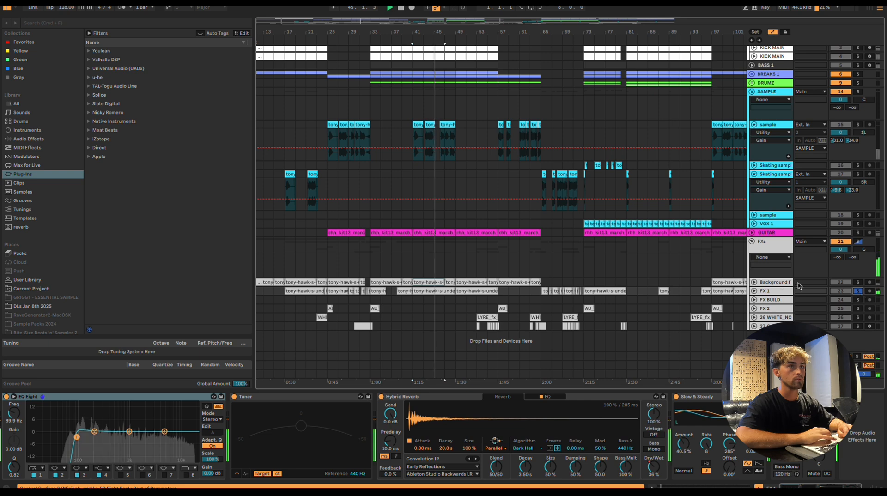
pyautogui.click(754, 290)
pyautogui.scroll(3, 463, 290)
pyautogui.scroll(-2, 463, 290)
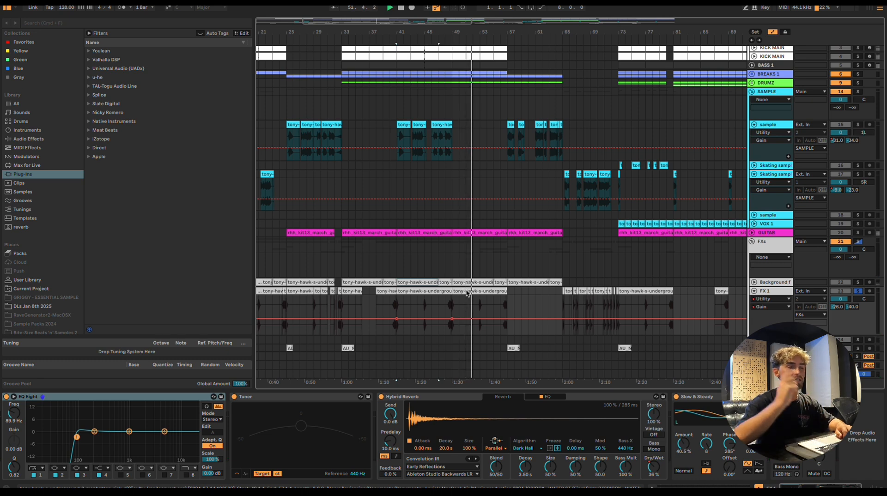
pyautogui.scroll(-3, 581, 289)
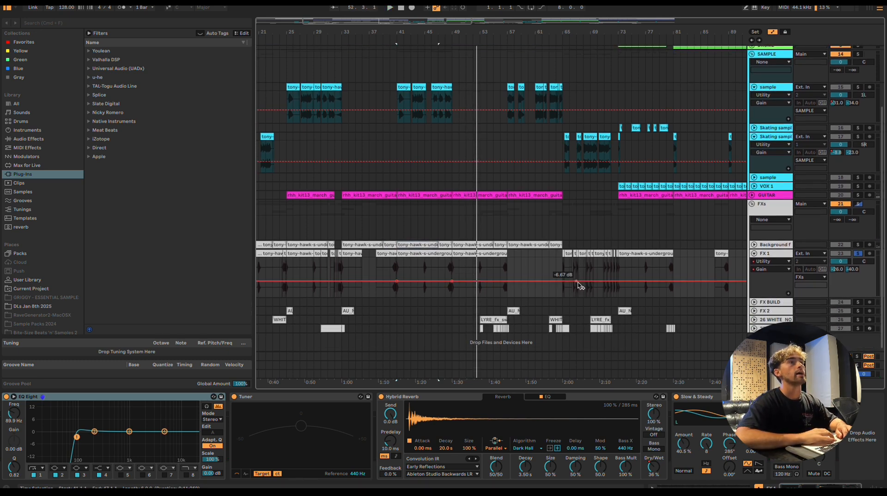
pyautogui.press('space')
# Inspect the short FX 1 clip at bar 71 and fold the FX 1 track
pyautogui.click(609, 254)
pyautogui.scroll(3, 609, 254)
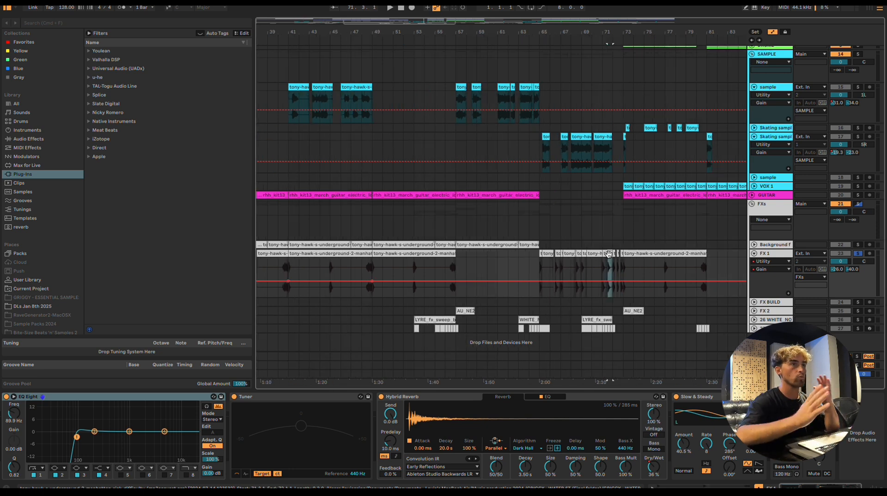
pyautogui.scroll(-1, 694, 288)
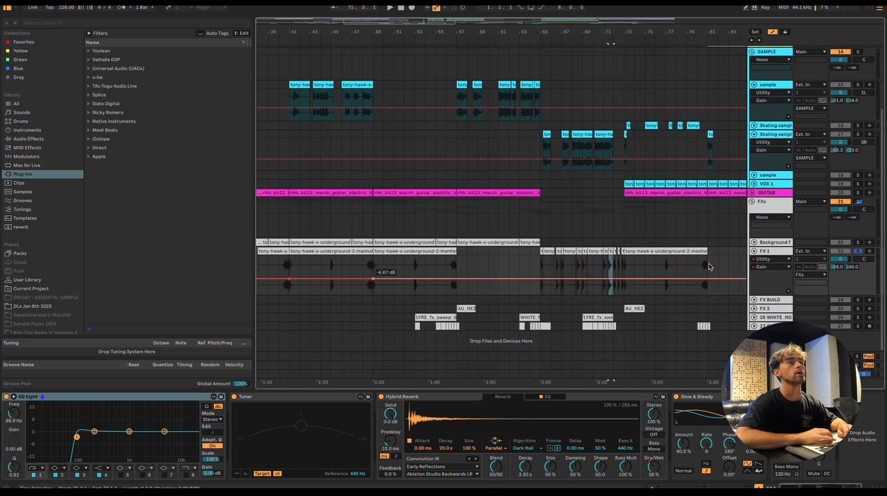
pyautogui.click(755, 252)
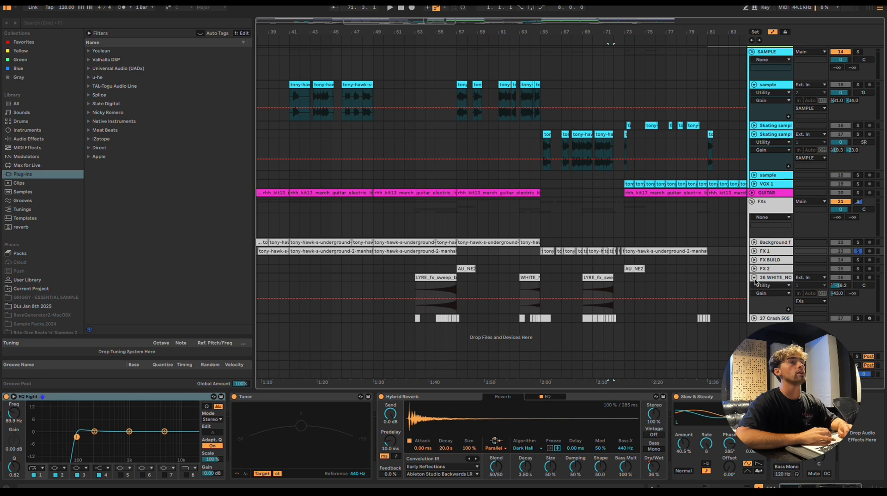
# Solo the 27 Crash 505 track and play from the LYRE_fx_sweep clip at bar 69
pyautogui.click(597, 277)
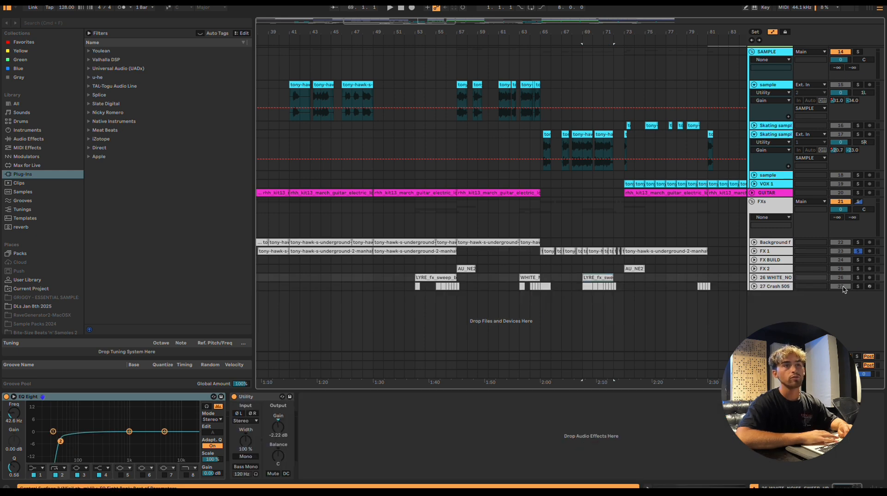
pyautogui.click(858, 287)
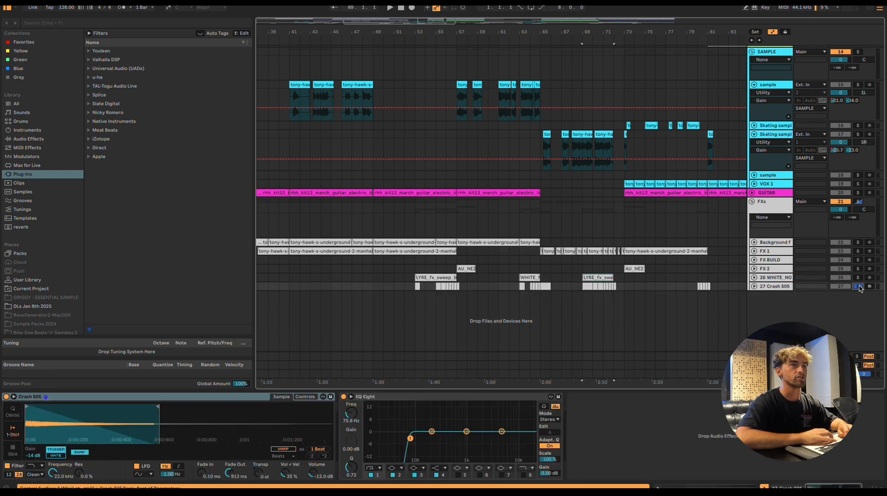
pyautogui.click(611, 279)
pyautogui.scroll(3, 601, 283)
pyautogui.press('space')
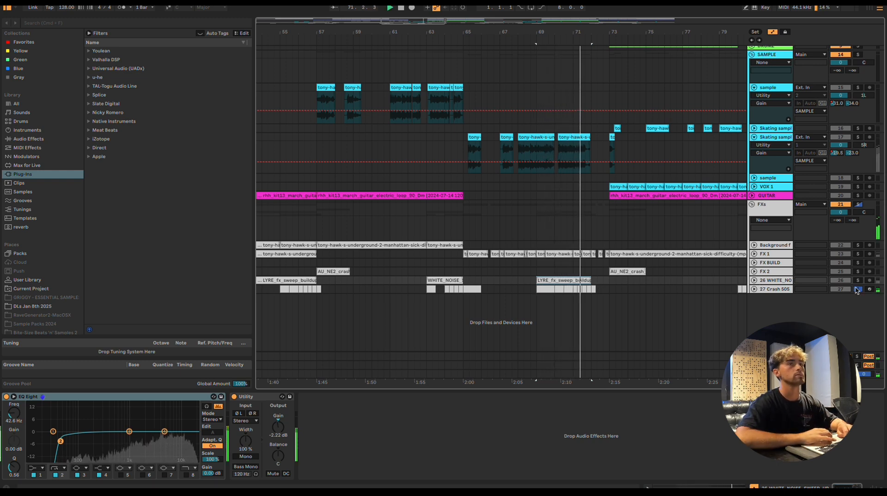
pyautogui.press('space')
# Turn off the 27 Crash 505 solo and fold the FXs group
pyautogui.scroll(-5, 632, 290)
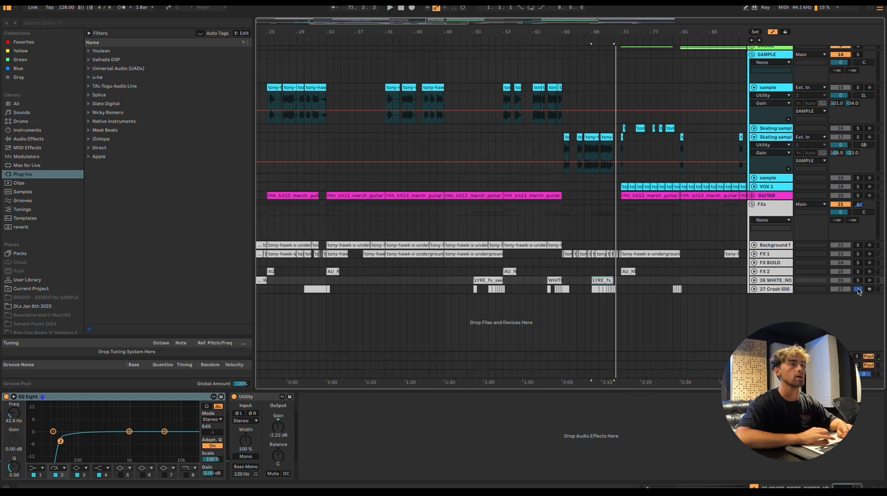
pyautogui.click(858, 290)
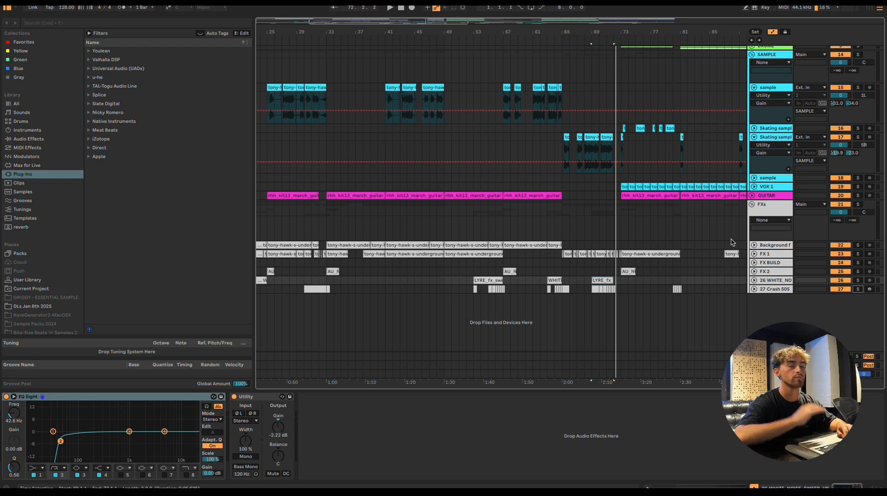
pyautogui.click(752, 204)
pyautogui.scroll(-5, 560, 208)
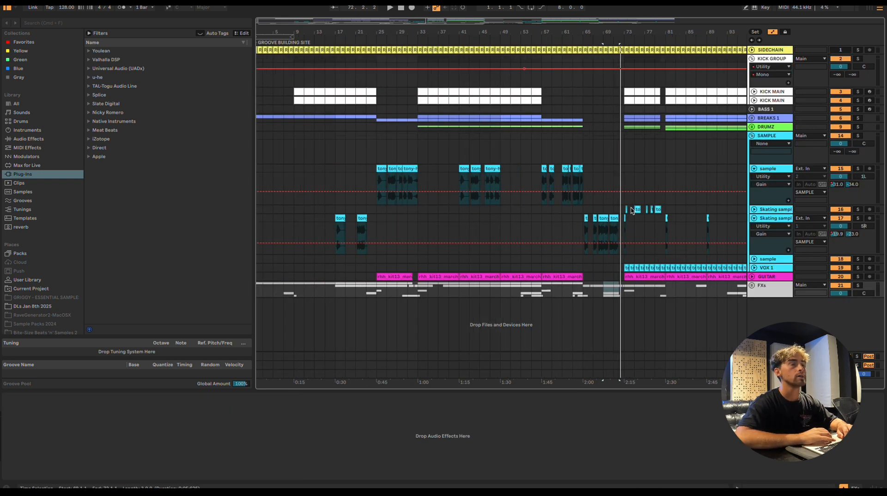
pyautogui.scroll(5, 435, 189)
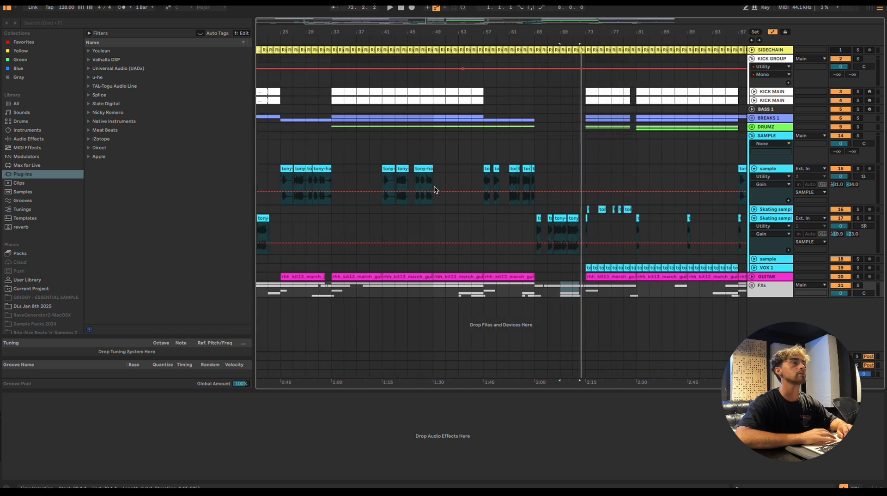
# Solo and unfold the BREAKS 1 group, and play it from bar 33
pyautogui.click(335, 116)
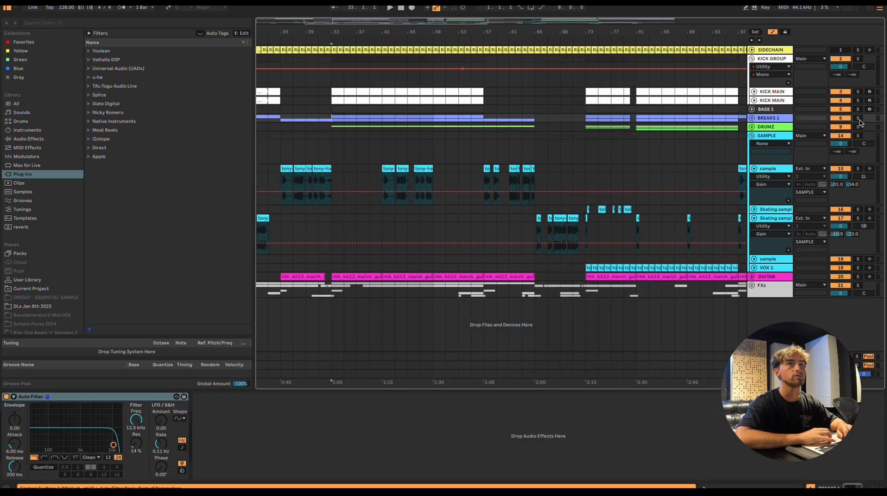
pyautogui.scroll(-3, 657, 134)
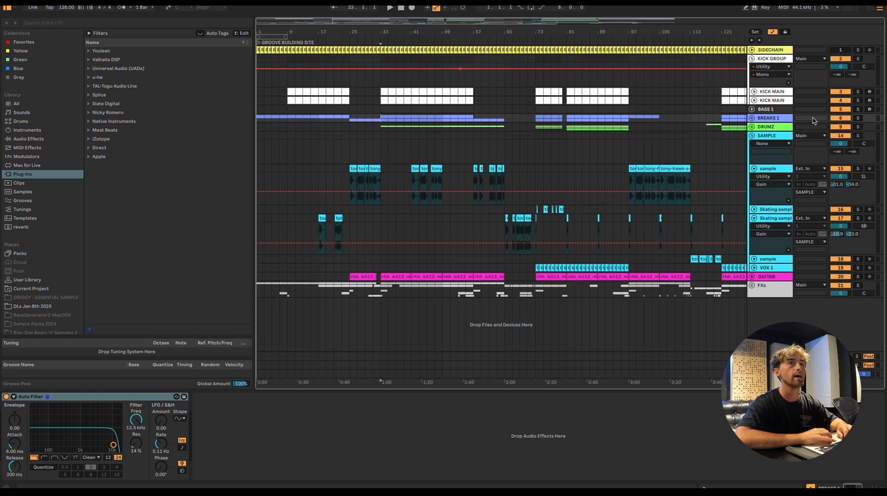
pyautogui.click(858, 118)
pyautogui.click(752, 119)
pyautogui.press('space')
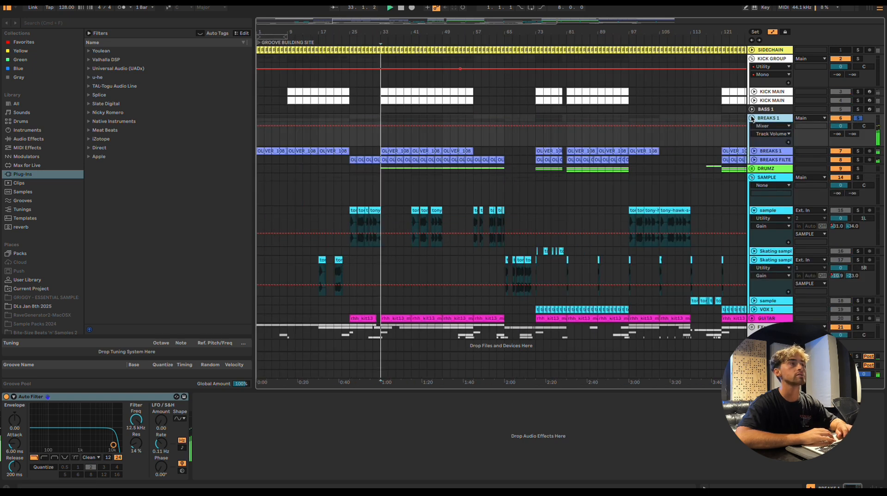
# Select the OLIVER_108 drum loop clip at bar 33 and unfold both tracks of the BREAKS 1 group
pyautogui.click(403, 152)
pyautogui.click(754, 151)
pyautogui.scroll(5, 405, 155)
pyautogui.click(755, 184)
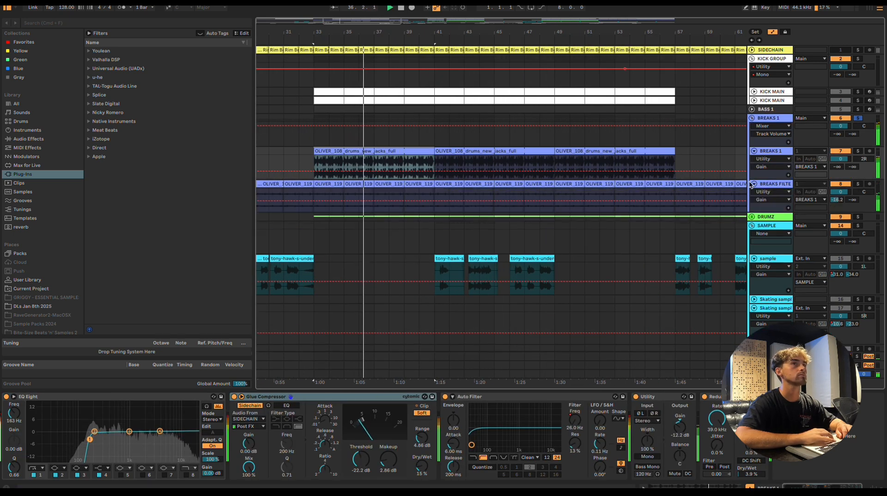
# Audition the filtered breaks track in solo, clear the solo, and review the device chains of both breaks tracks
pyautogui.click(852, 140)
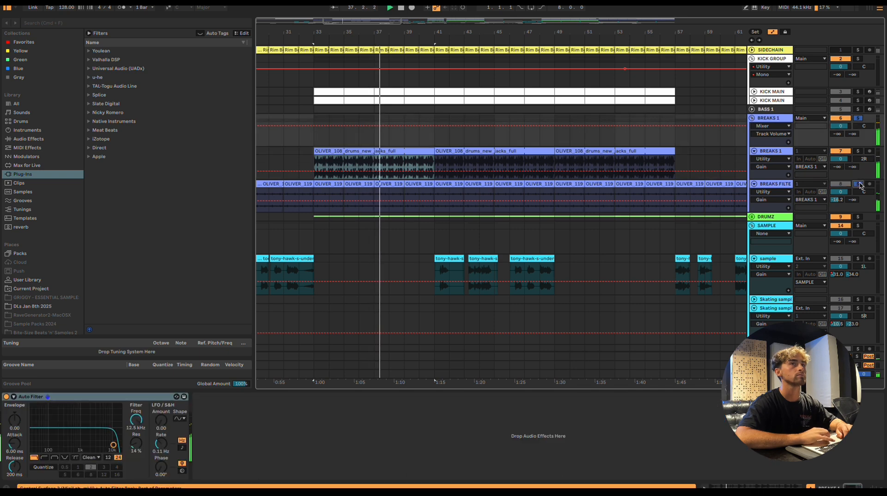
pyautogui.click(859, 184)
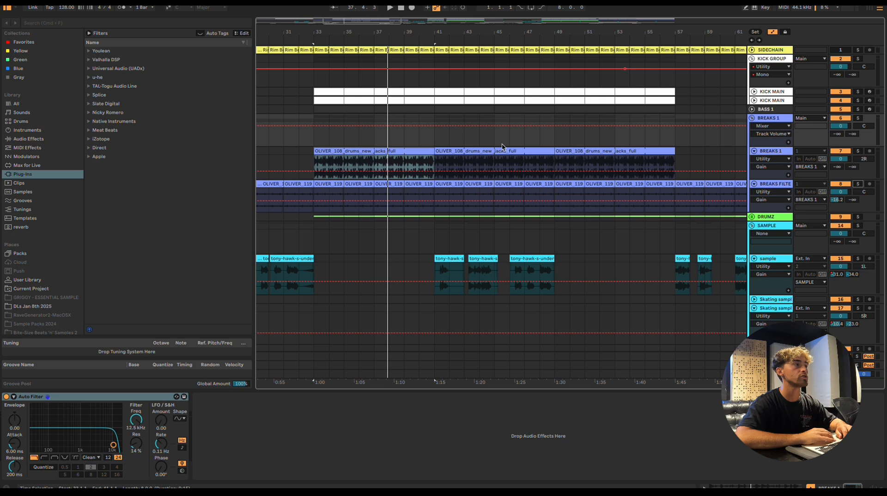
pyautogui.scroll(-1, 502, 147)
pyautogui.click(773, 153)
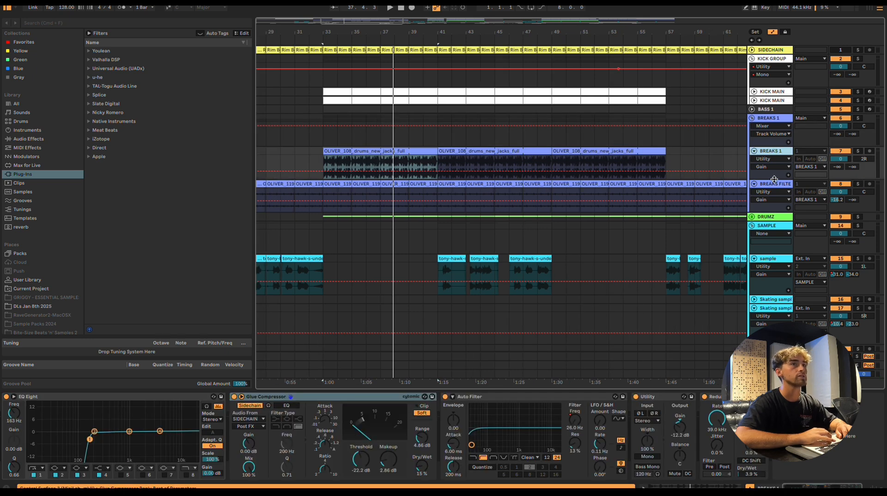
pyautogui.click(773, 181)
pyautogui.scroll(-2, 531, 178)
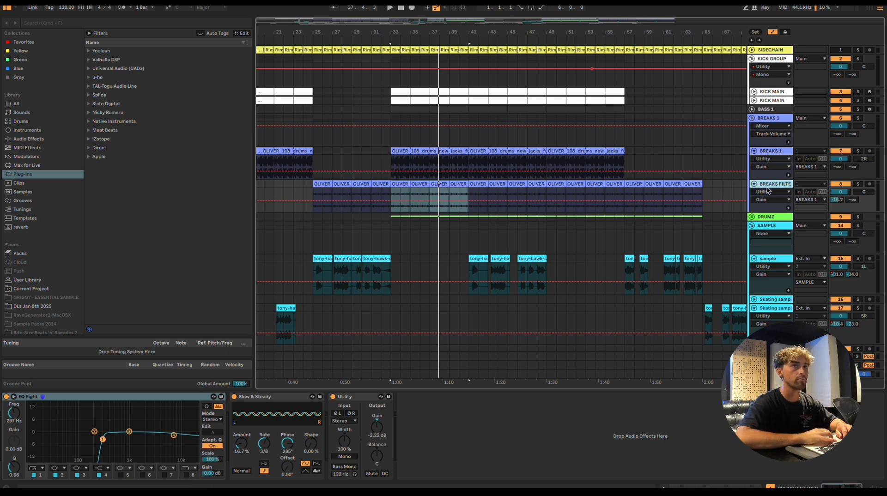
# Unfold and solo the DRUMZ group
pyautogui.click(767, 217)
pyautogui.click(752, 217)
pyautogui.click(858, 217)
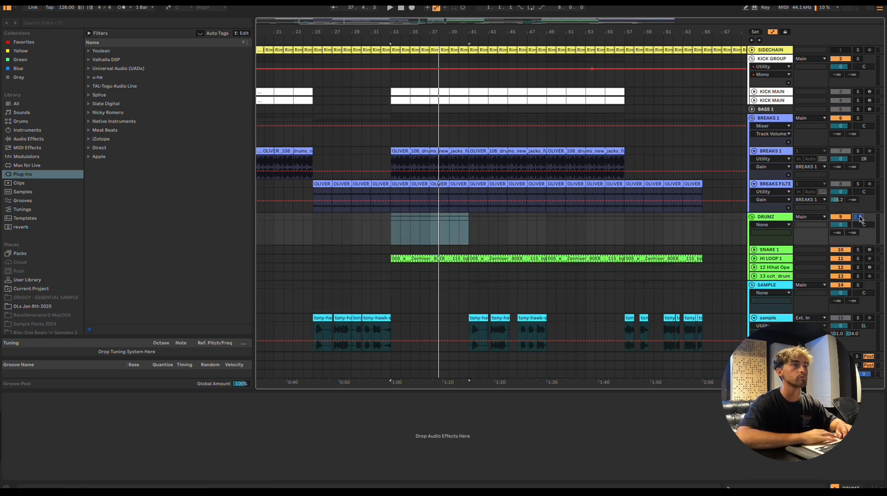
# Play the soloed drums from the HI LOOP 1 clip at bar 81
pyautogui.click(433, 260)
pyautogui.press('-')
pyautogui.press('-')
pyautogui.hscroll(3, 532, 256)
pyautogui.click(497, 257)
pyautogui.press('space')
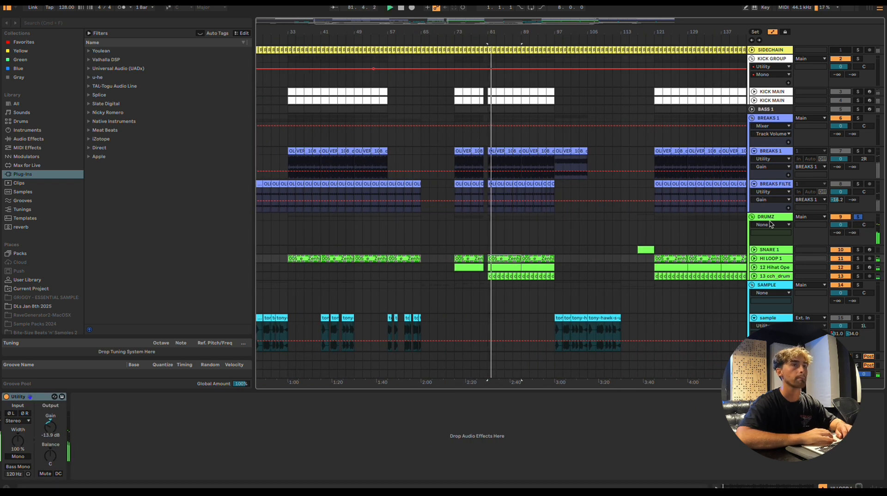
# Switch the solo from the DRUMZ group to the BREAKS 1 group and play the breaks around bar 83
pyautogui.scroll(-1, 601, 264)
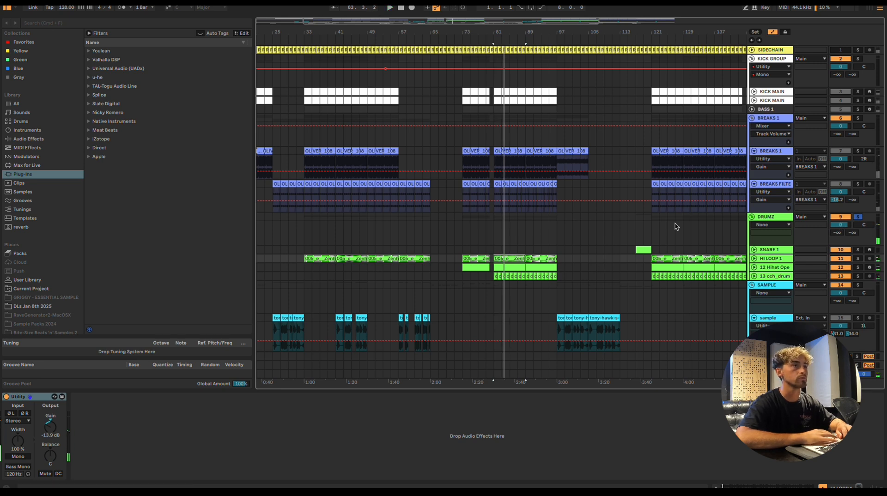
pyautogui.scroll(2, 511, 244)
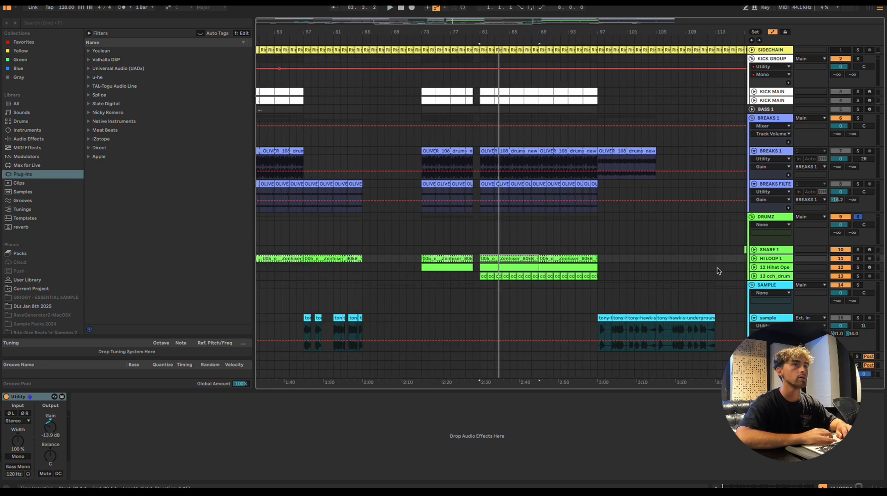
pyautogui.click(755, 267)
pyautogui.click(755, 267)
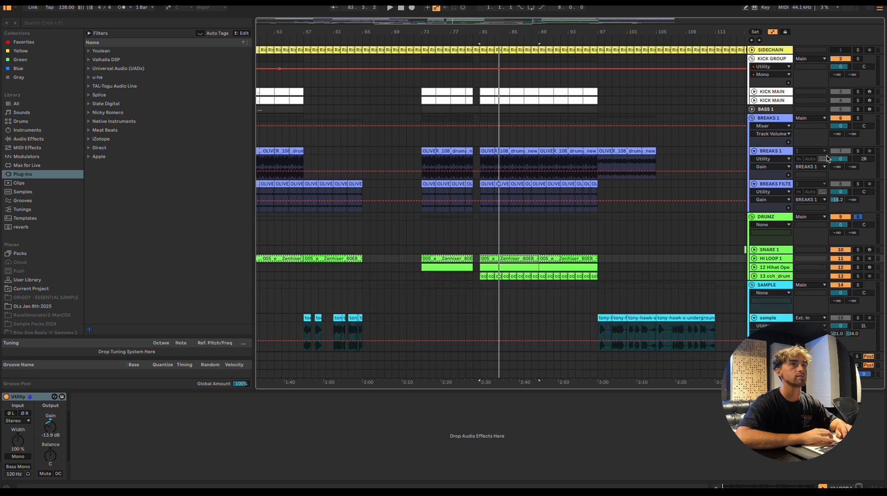
pyautogui.click(857, 119)
pyautogui.press('space')
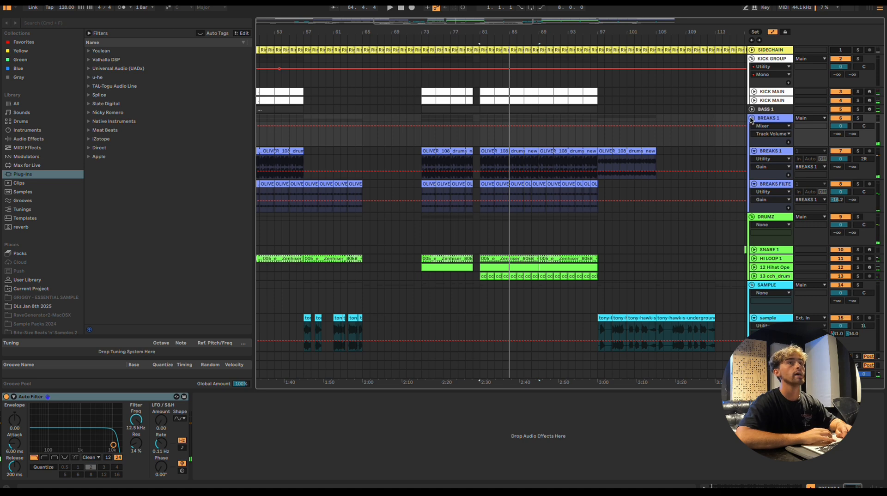
# Fold the BREAKS 1 and DRUMZ groups in the arrangement
pyautogui.click(752, 119)
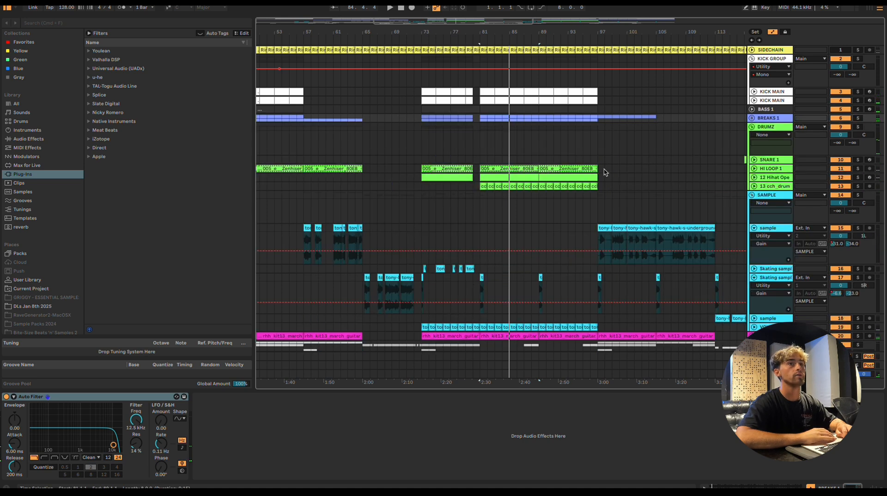
pyautogui.click(751, 127)
pyautogui.scroll(-5, 511, 120)
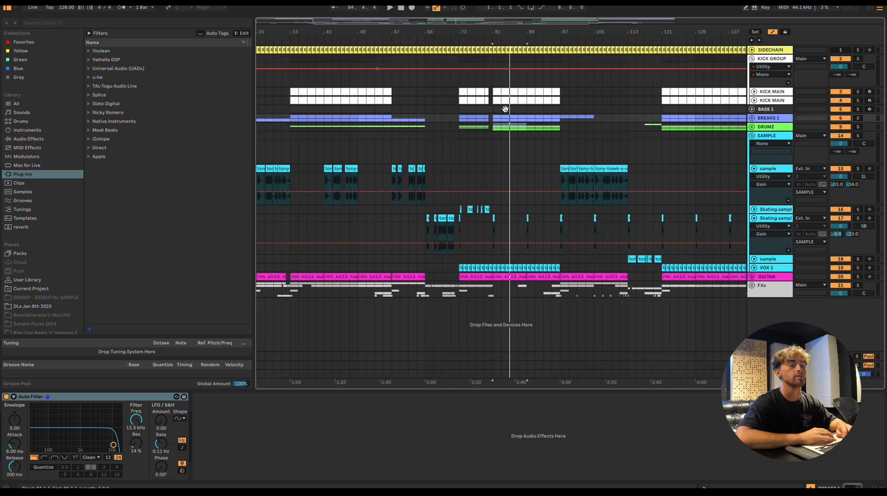
# Select the kick clip at bar 81 on the upper KICK MAIN track and view its device chain
pyautogui.click(497, 91)
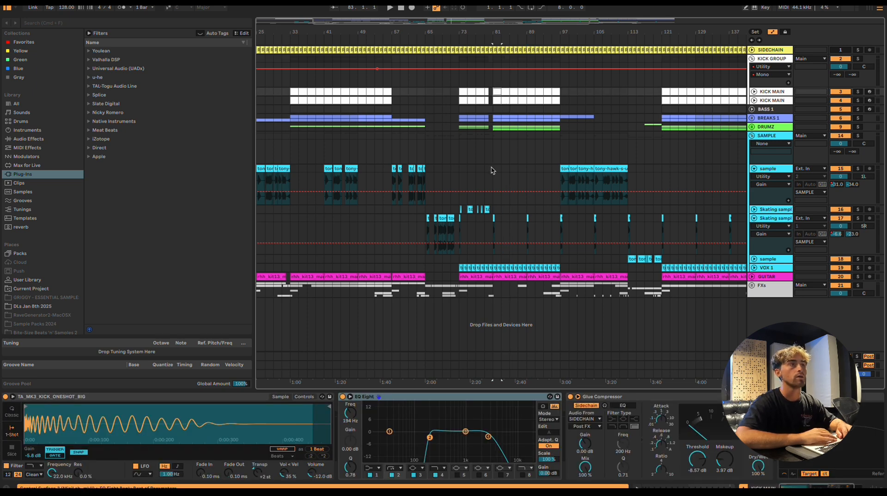
pyautogui.scroll(3, 473, 169)
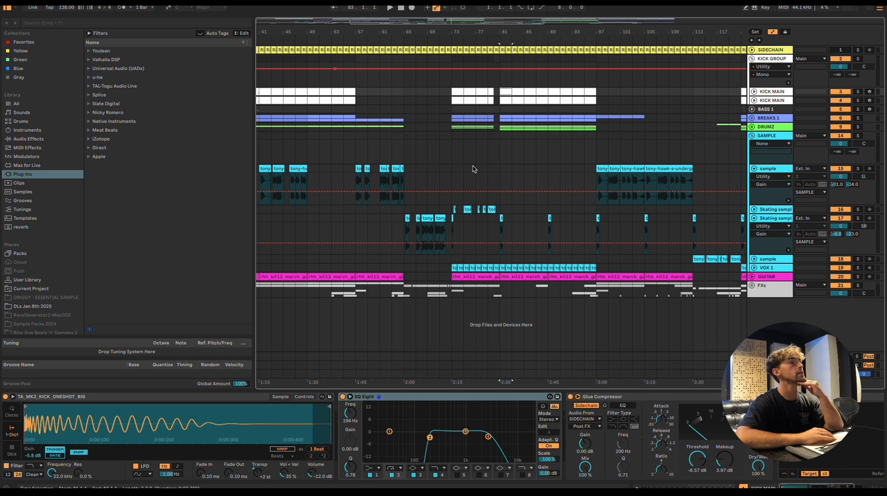
pyautogui.scroll(-6, 472, 169)
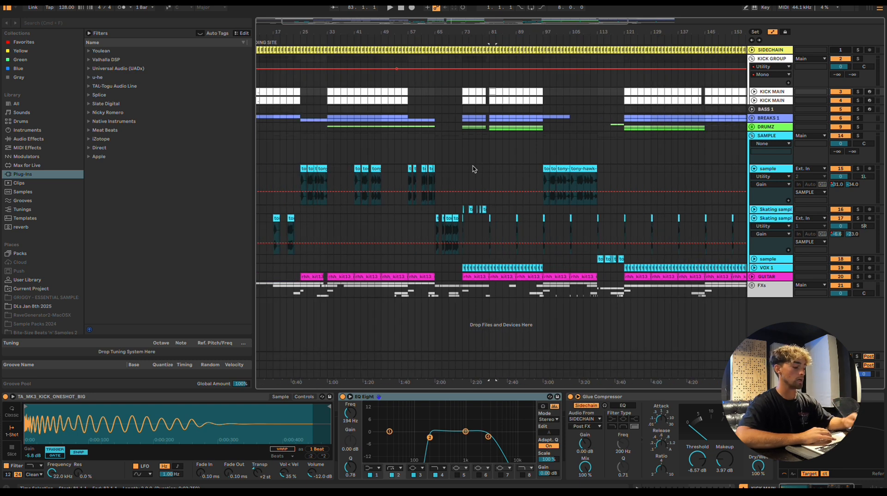
# Fold the SAMPLE group with the full arrangement in view
pyautogui.click(753, 135)
pyautogui.scroll(5, 397, 156)
pyautogui.scroll(-5, 397, 156)
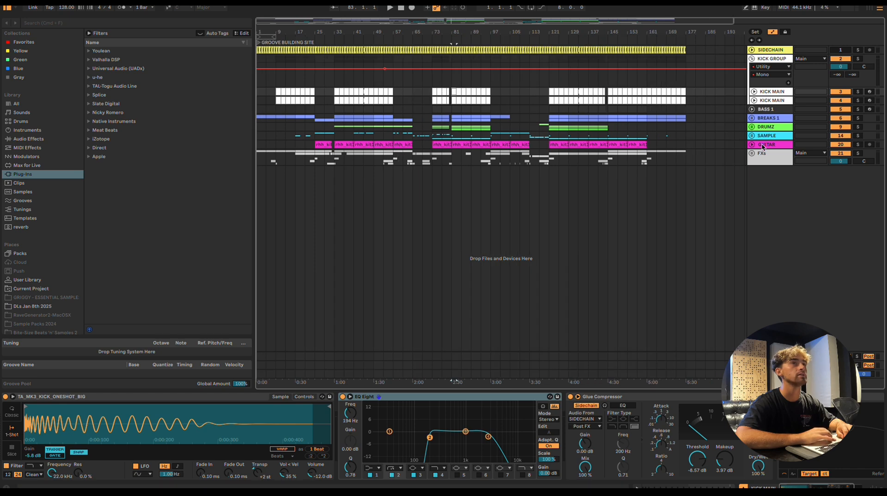
# Briefly unfold and refold the FXs and SAMPLE groups to check their tracks
pyautogui.click(752, 153)
pyautogui.click(753, 153)
pyautogui.click(752, 137)
pyautogui.click(752, 137)
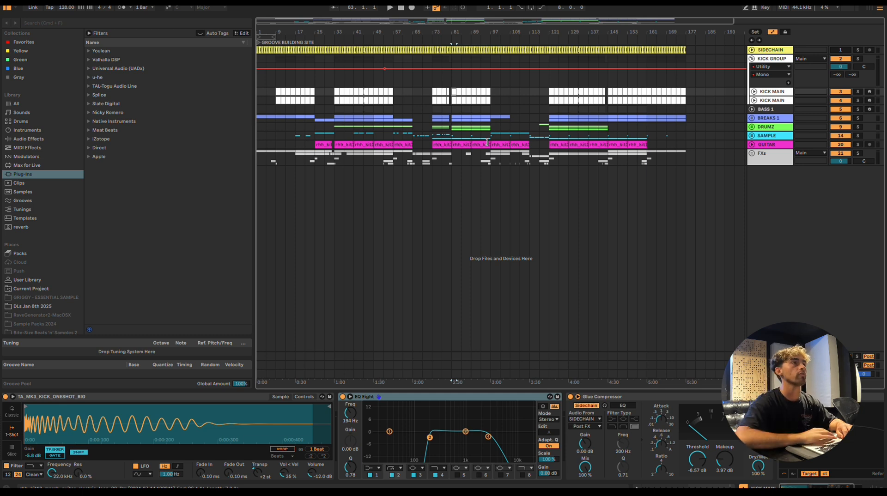
# Place the insertion marker at bar 61 on the upper KICK MAIN track
pyautogui.click(400, 95)
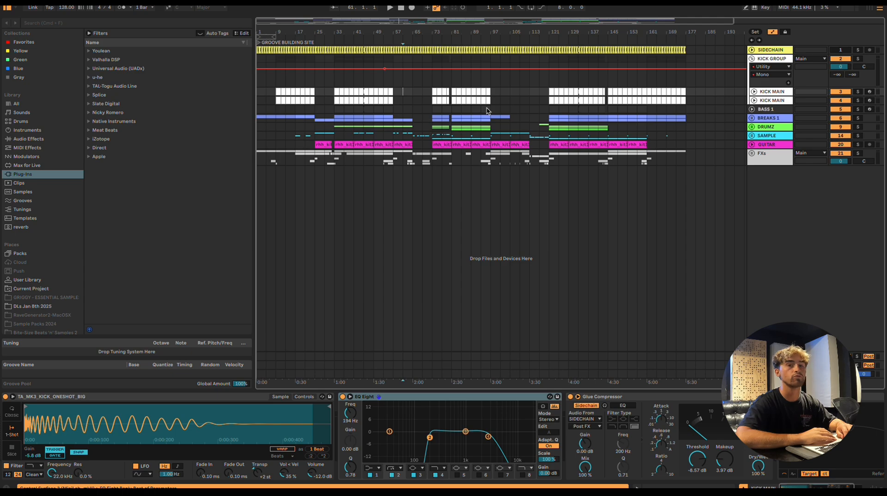
pyautogui.scroll(-3, 486, 111)
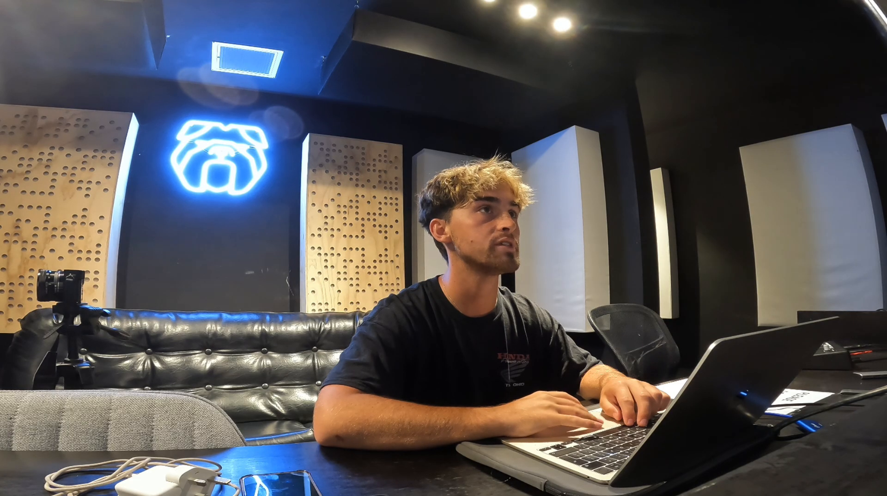